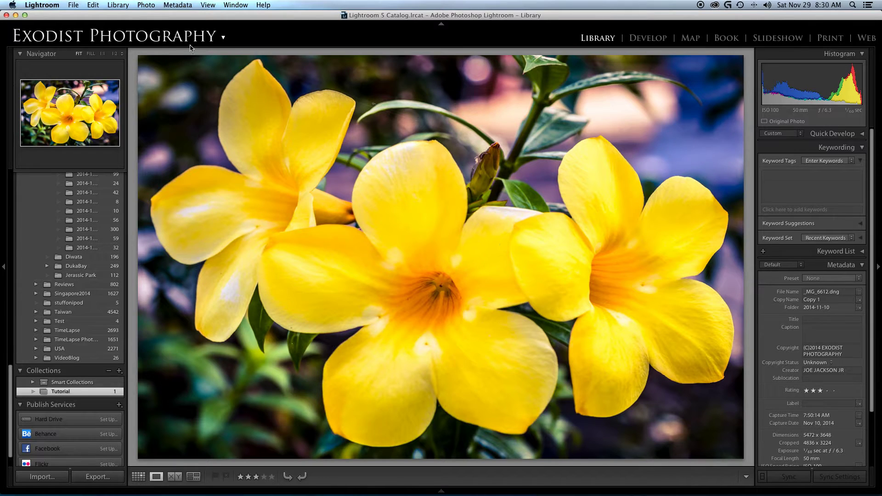
key("g")
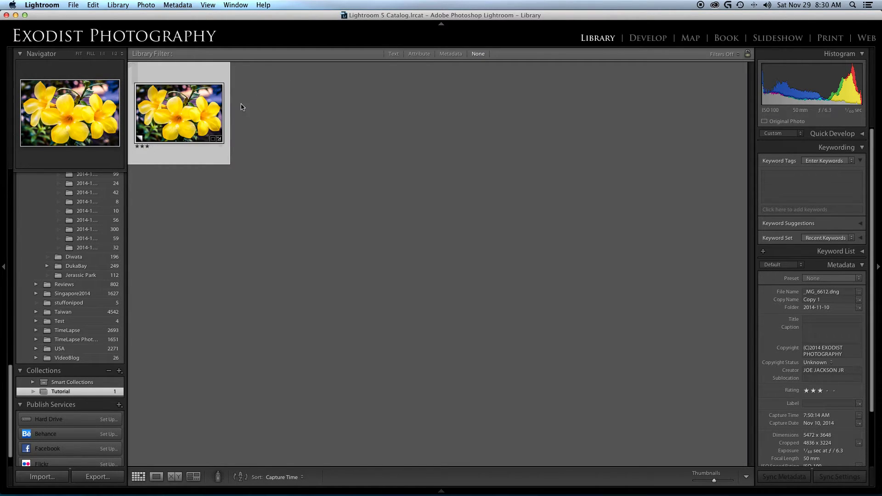
mouse_move(121, 494)
left_click(75, 6)
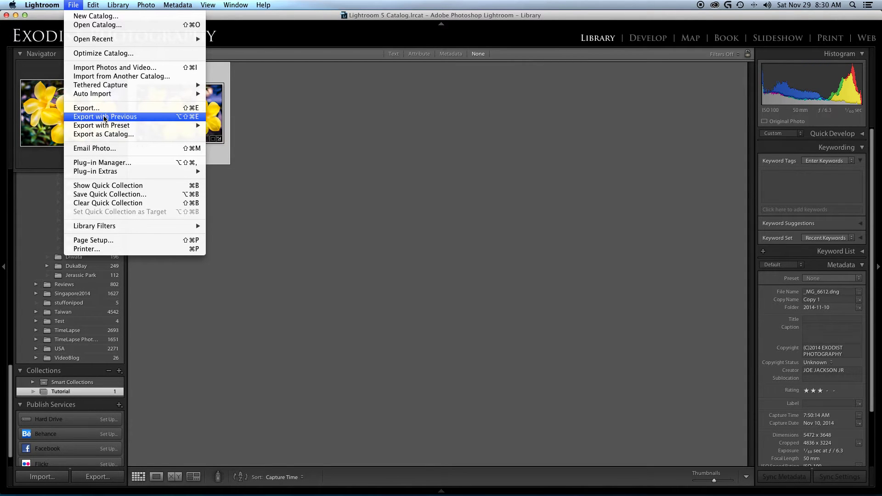
left_click(423, 171)
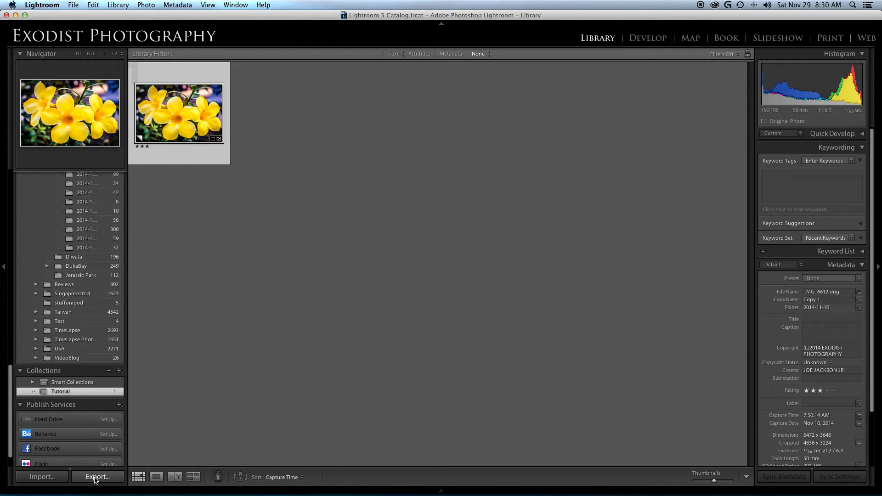
Step: Open the Export One File settings for the flower photo, exporting to Hard Drive
left_click(96, 478)
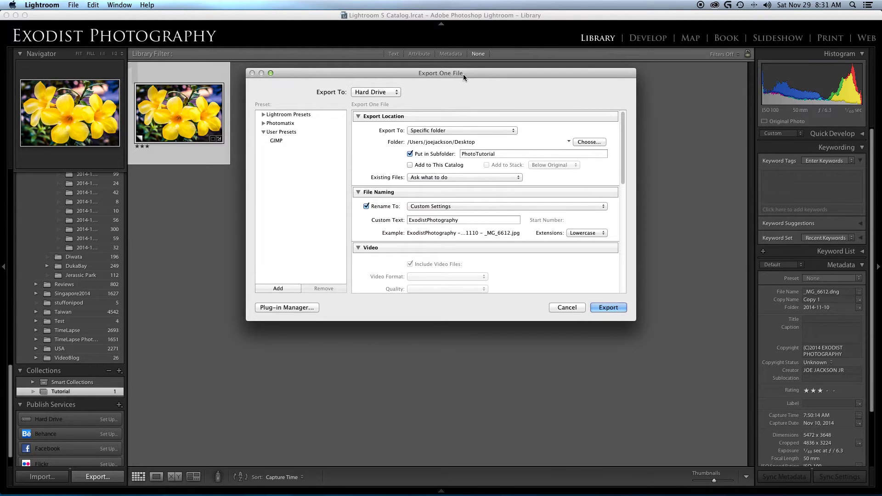
left_click_drag(463, 74, 450, 81)
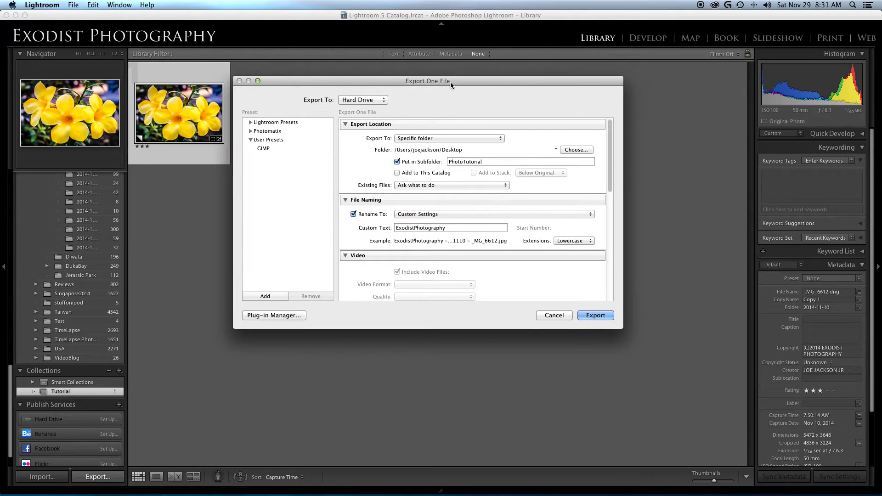
left_click(385, 101)
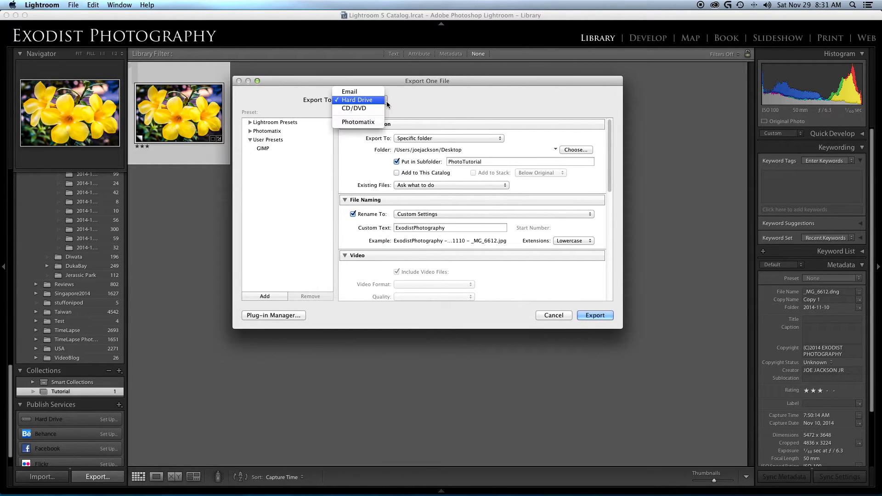
left_click(484, 106)
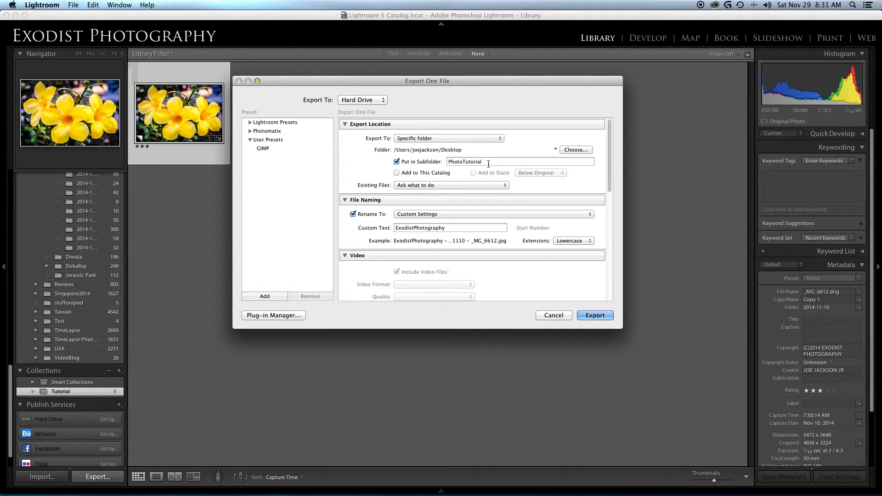
scroll(527, 199, "down", 3)
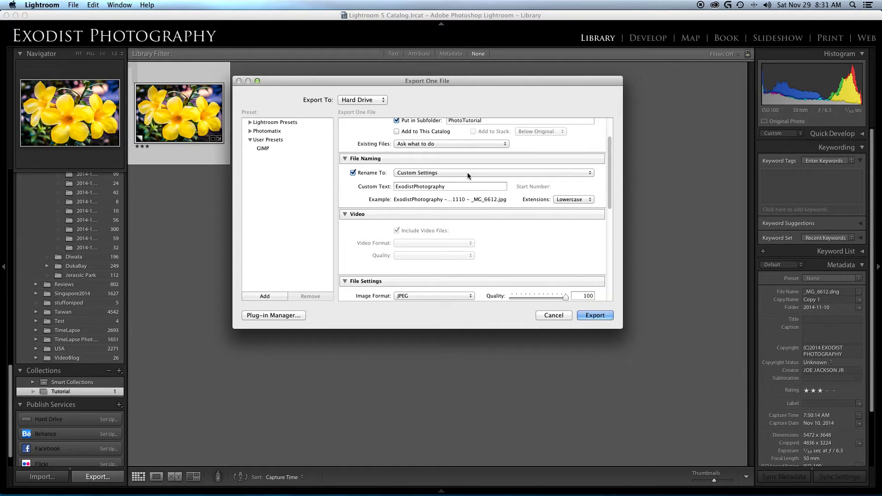
Step: Show the Rename To file-naming options in the export dialog
left_click(467, 172)
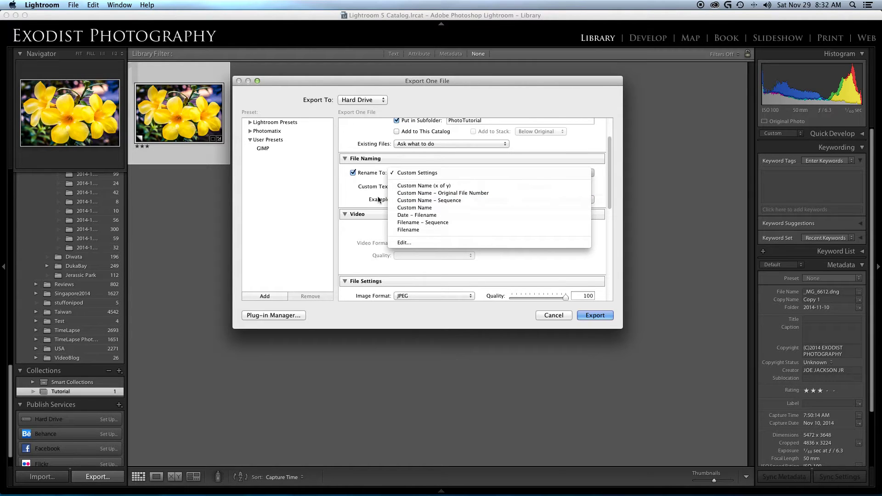
left_click(408, 242)
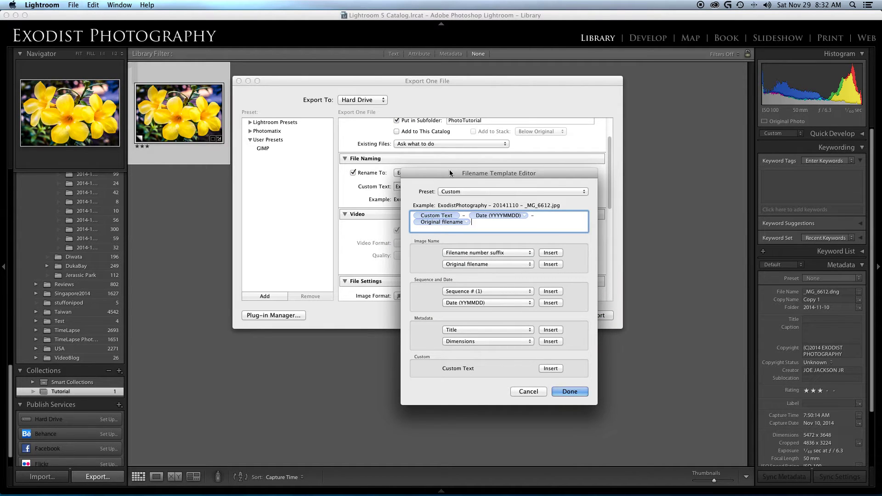
left_click_drag(449, 169, 585, 165)
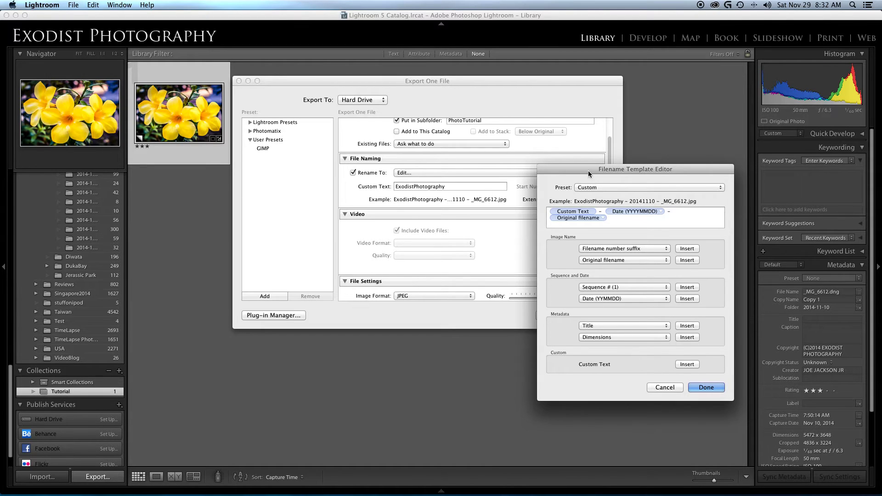
left_click_drag(588, 170, 494, 162)
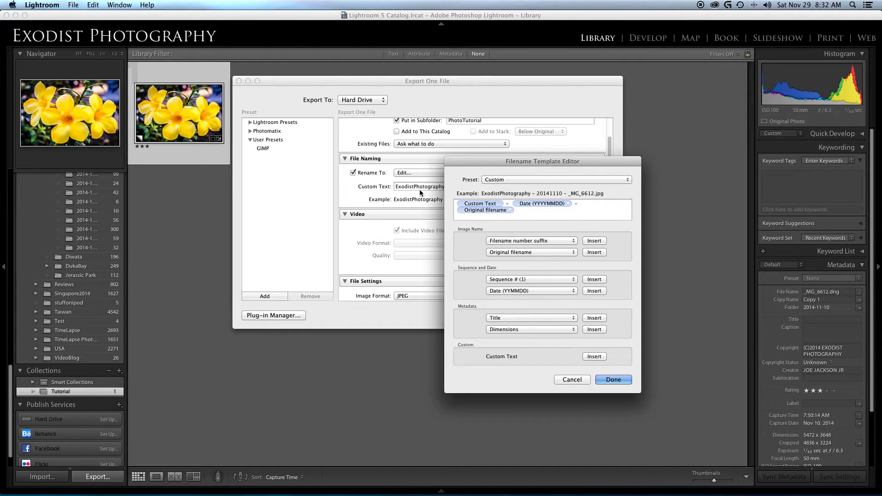
left_click(524, 203)
left_click_drag(489, 162, 594, 217)
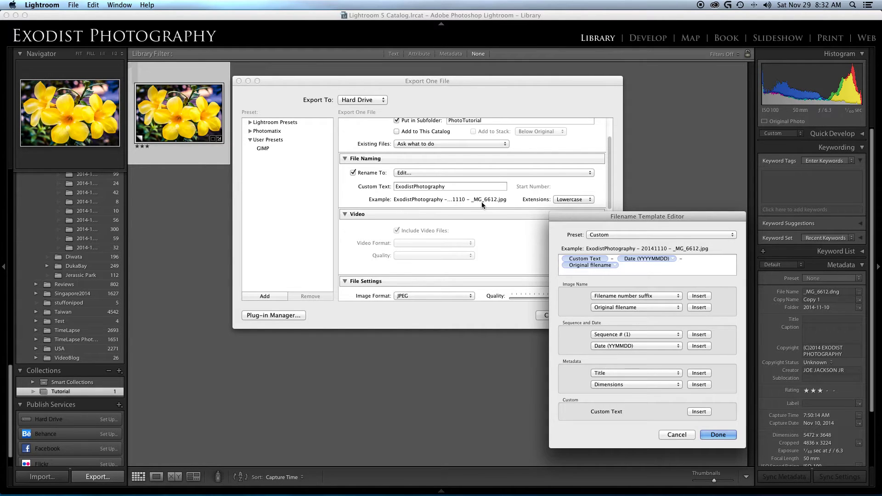
left_click_drag(573, 218, 398, 136)
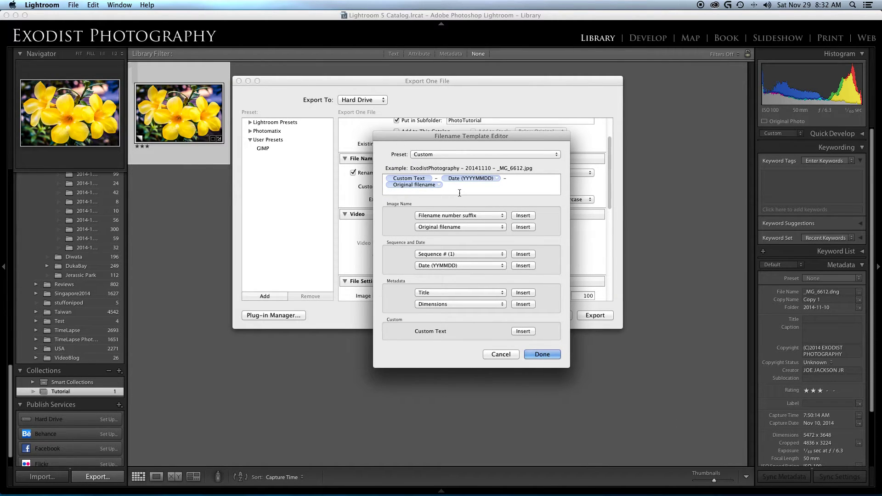
left_click_drag(443, 185, 391, 178)
left_click(434, 180)
Step: Remove the Custom Text, Date and Original filename tokens from the filename template
left_click(429, 179)
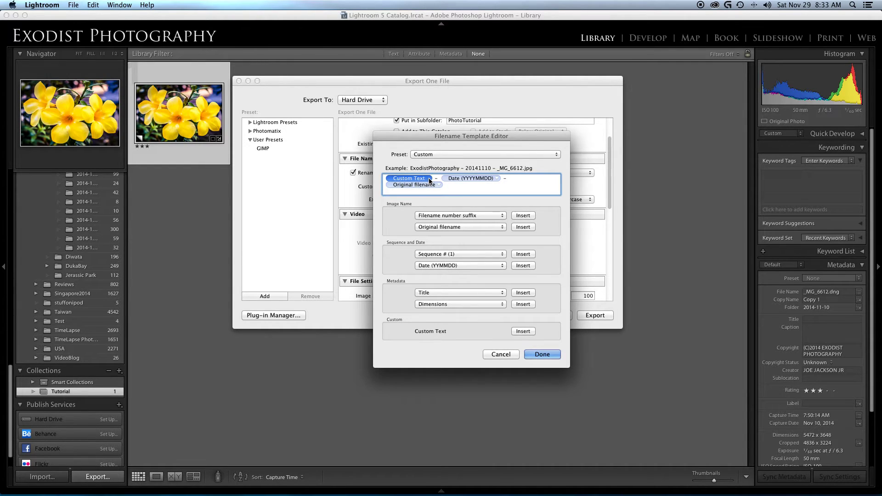
key("BackSpace")
left_click(433, 179)
key("BackSpace")
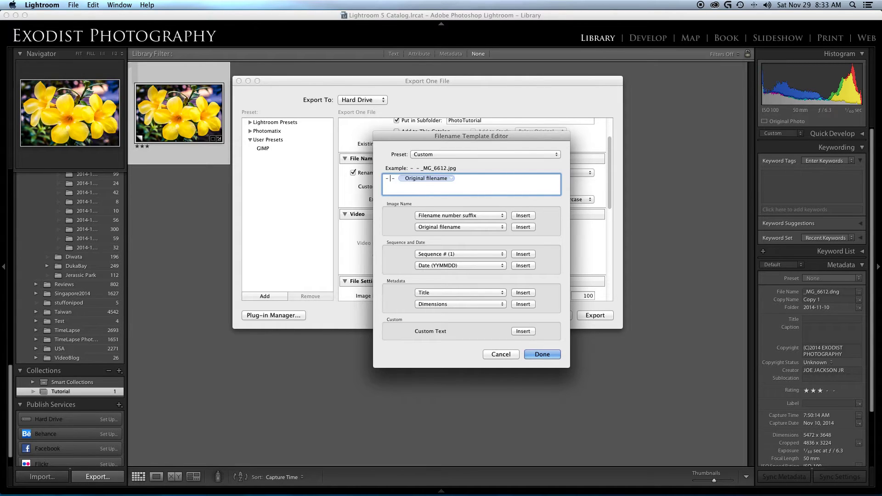
left_click(439, 178)
key("BackSpace")
key("BackSpace")
key("BackSpace")
key("BackSpace")
Step: Build the template as Custom Text - Date (YYYYMMDD) - Original filename
left_click(522, 331)
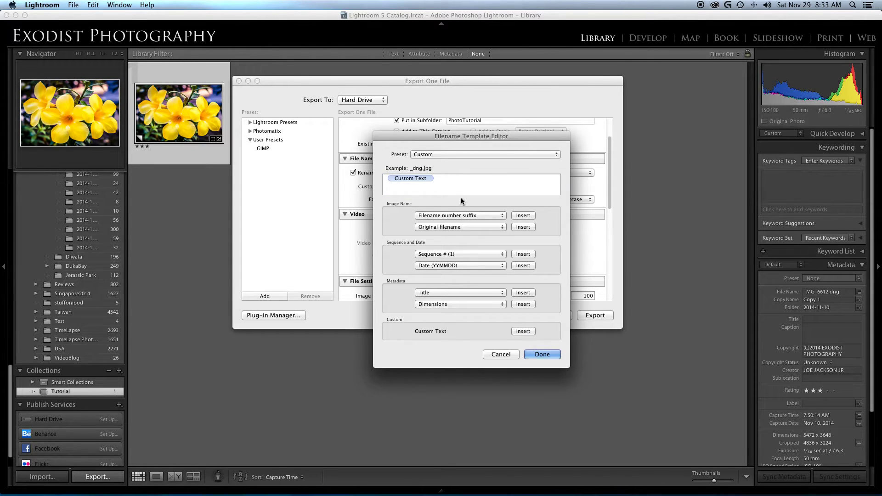
left_click(461, 186)
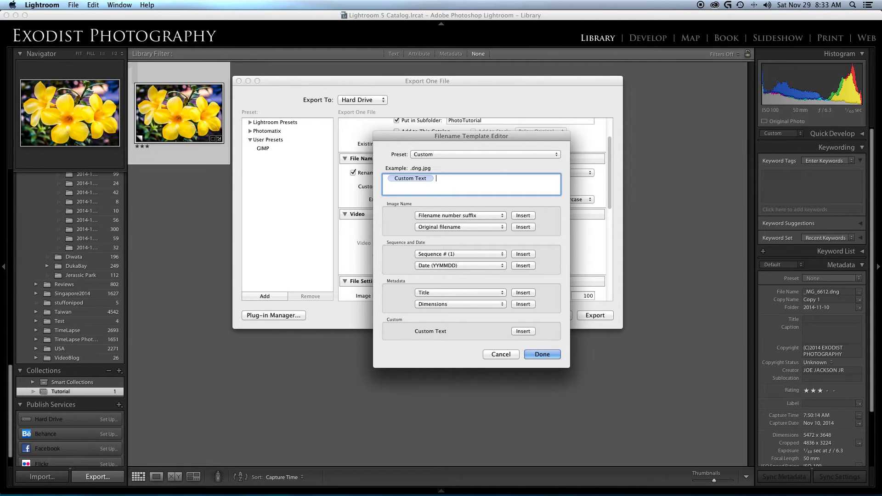
type("-")
left_click(500, 265)
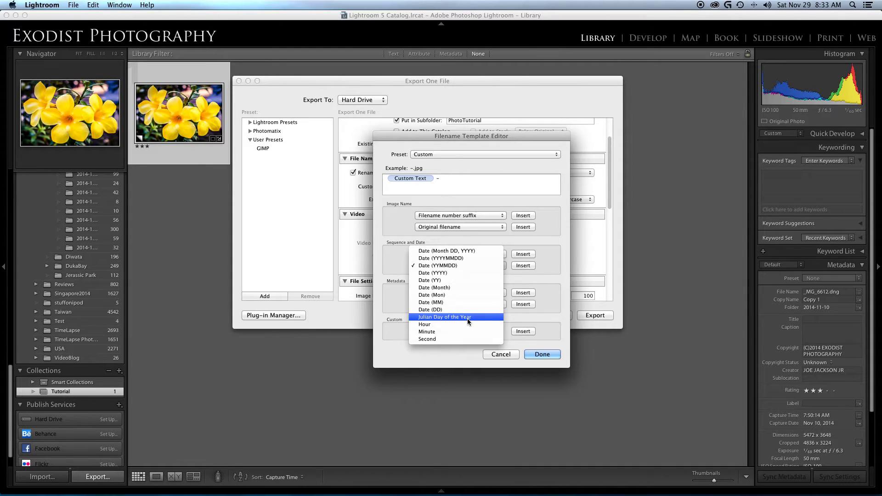
left_click(466, 258)
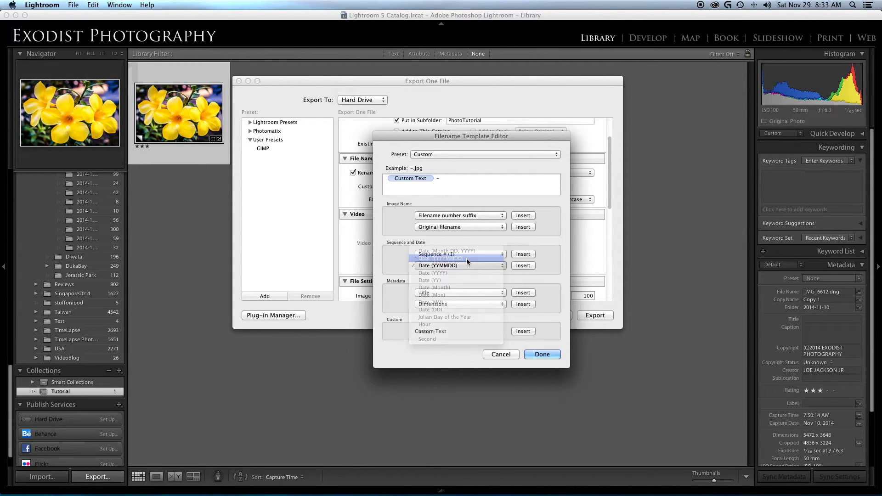
left_click(523, 265)
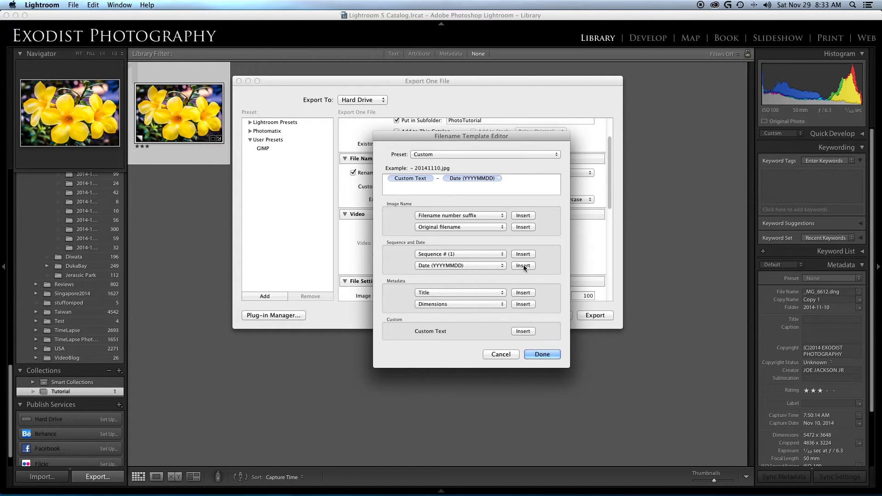
left_click(522, 177)
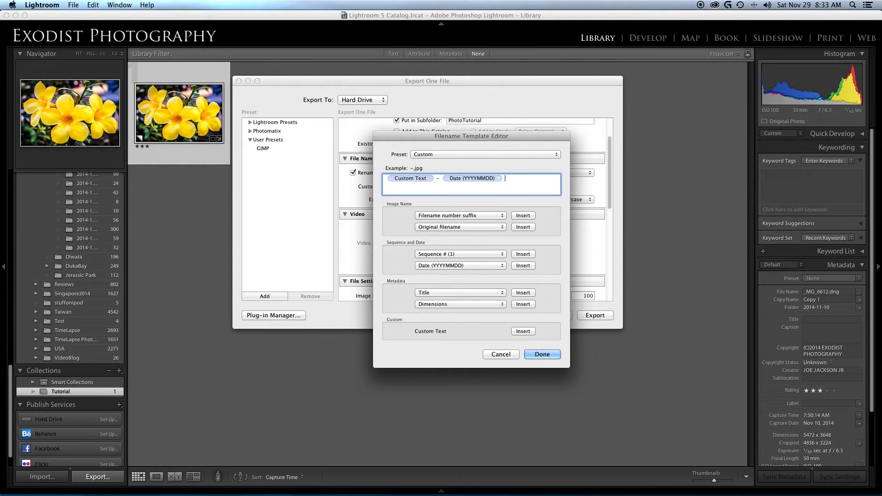
type("-")
left_click(520, 227)
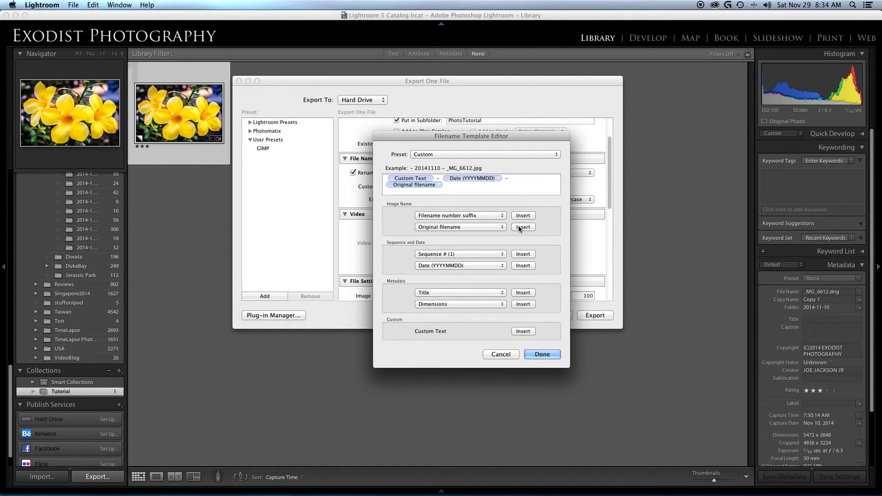
Step: Finish the filename template, then keep JPEG as the format and sRGB as the colour space
left_click(556, 356)
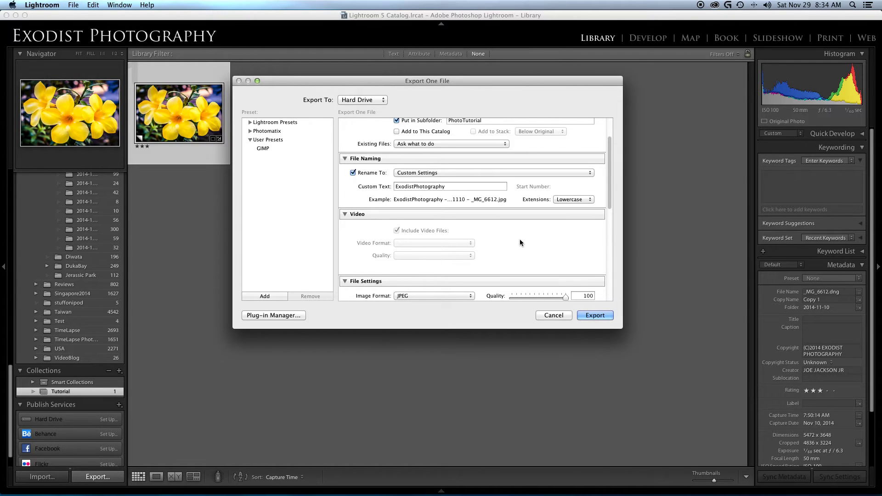
scroll(519, 238, "down", 3)
scroll(517, 235, "down", 4)
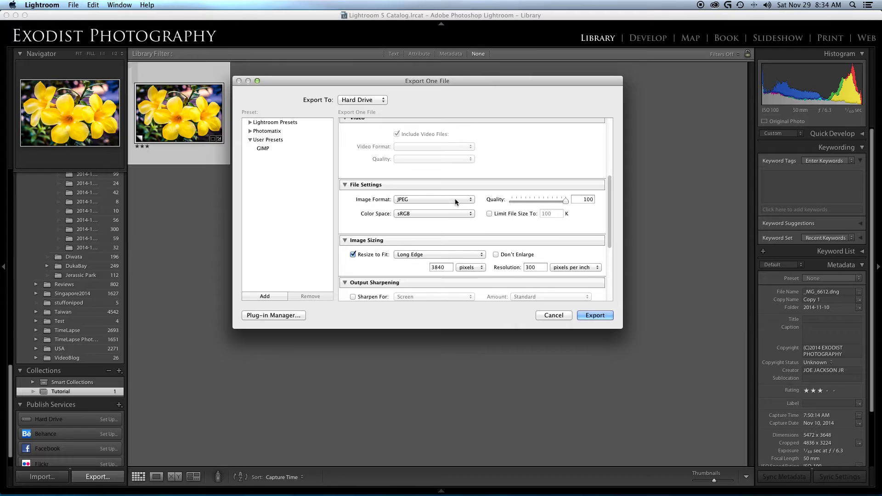
left_click(463, 201)
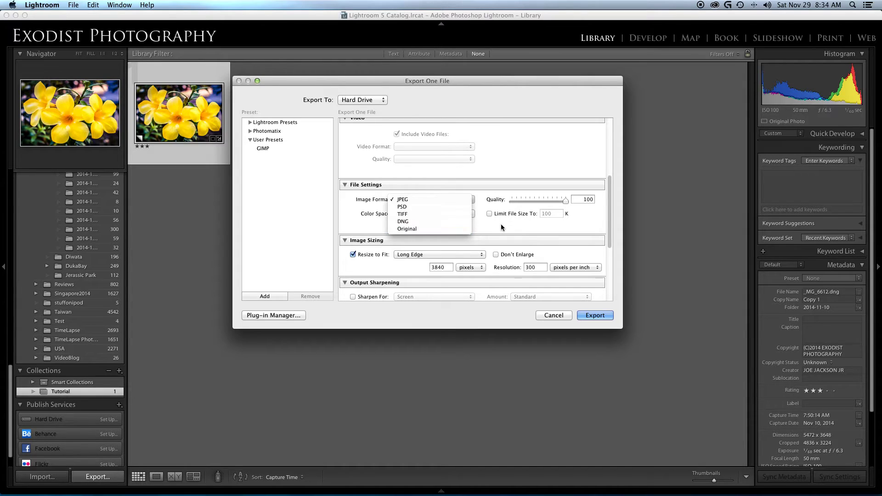
left_click(473, 227)
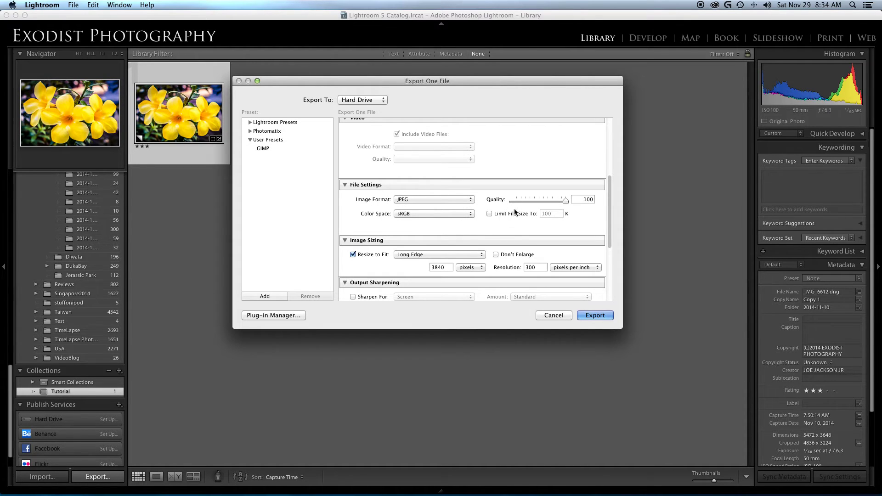
left_click(458, 214)
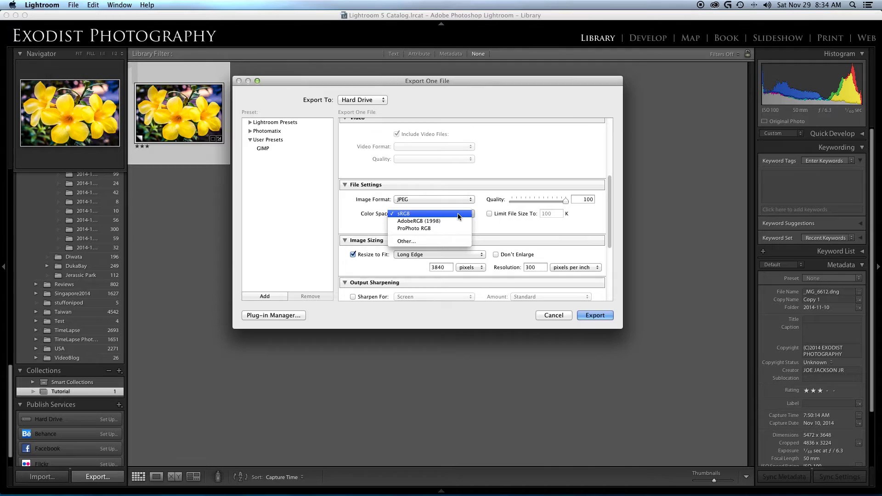
left_click(526, 228)
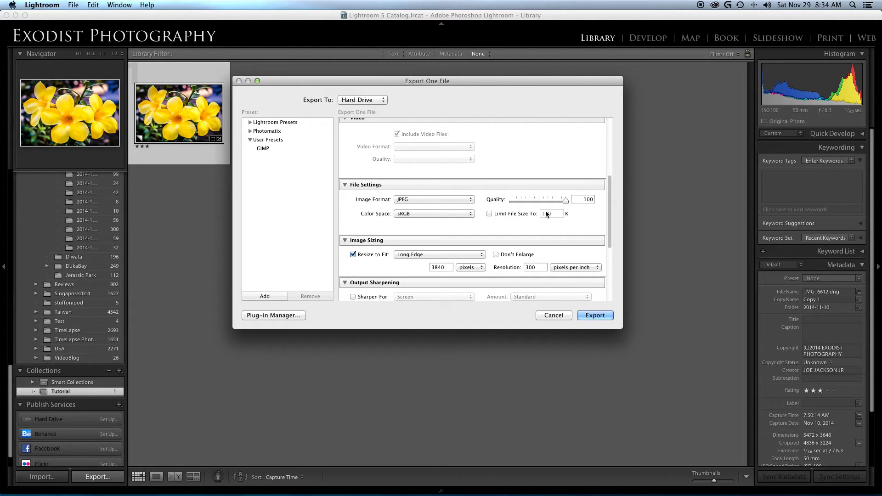
scroll(527, 224, "down", 2)
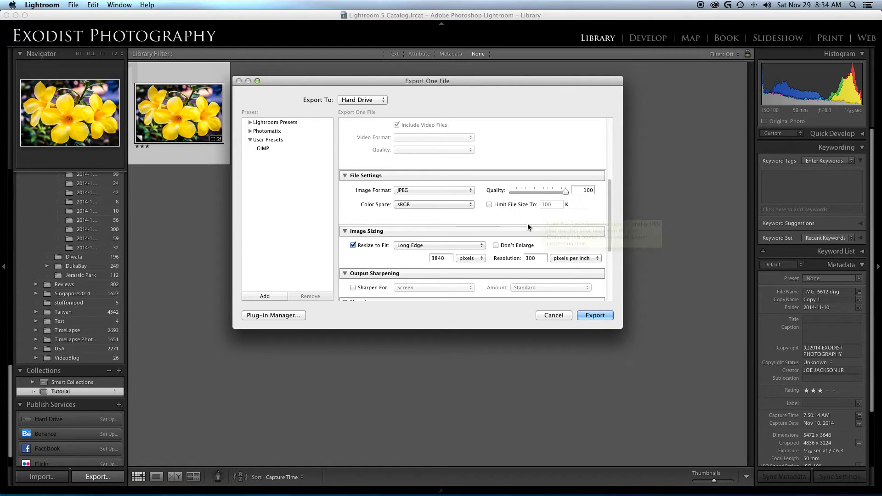
scroll(527, 226, "up", 1)
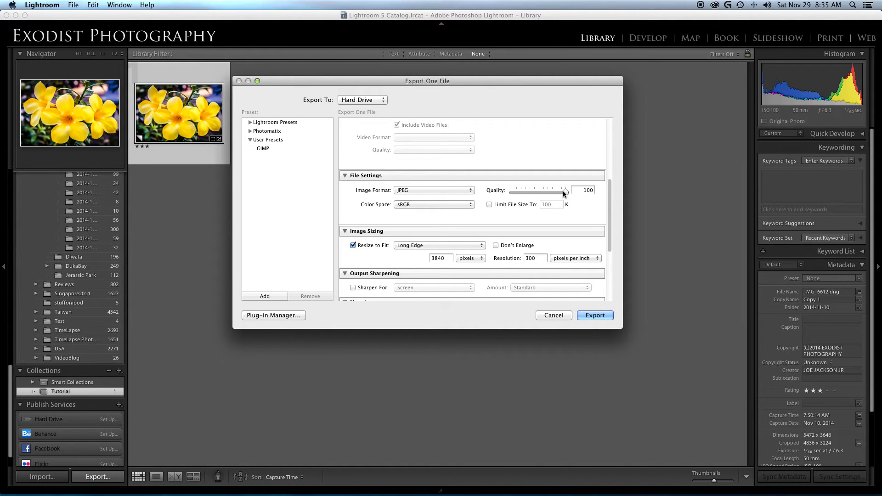
left_click_drag(561, 191, 542, 191)
Step: Bring up the Resize to Fit options in Image Sizing, with Long Edge checked
scroll(558, 217, "down", 2)
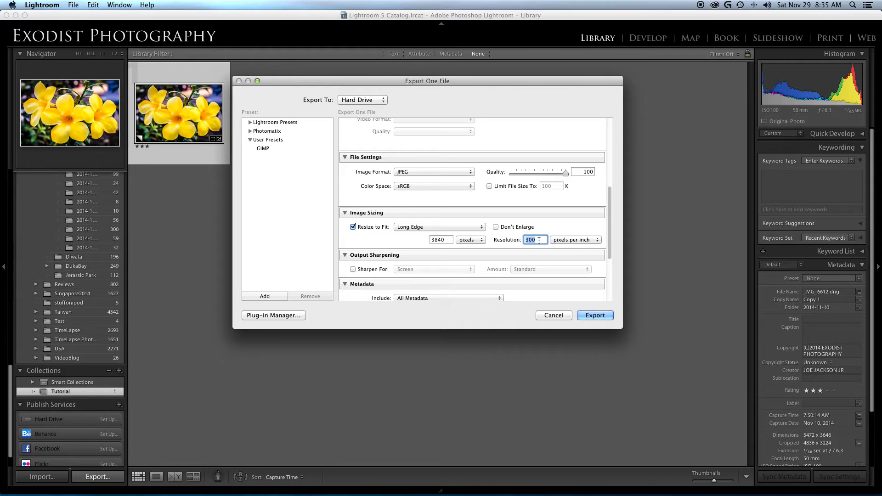
left_click(482, 227)
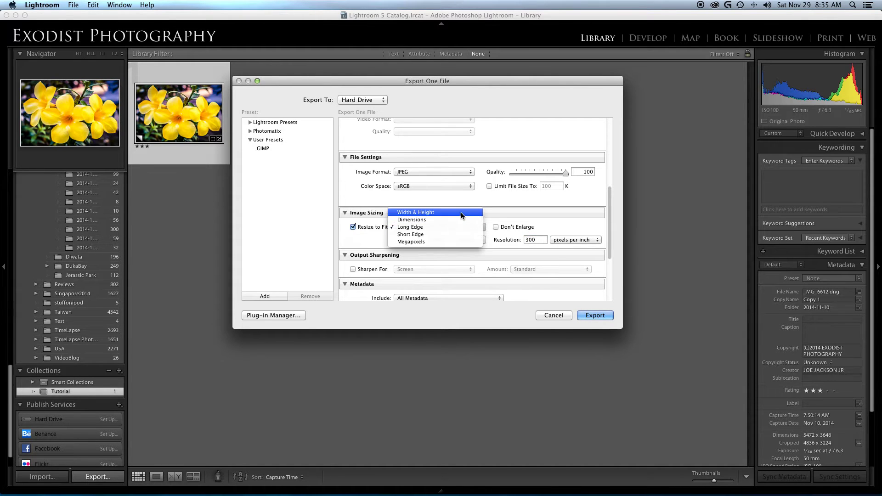
Step: Try each resize mode (Dimensions, Long Edge, Short Edge), ending on Megapixels at 5.0
left_click(454, 227)
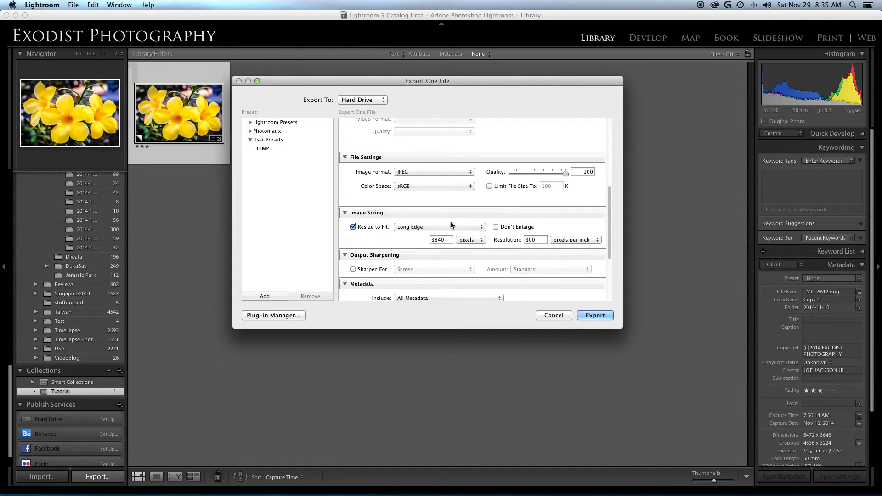
left_click(464, 227)
left_click(451, 222)
left_click(461, 227)
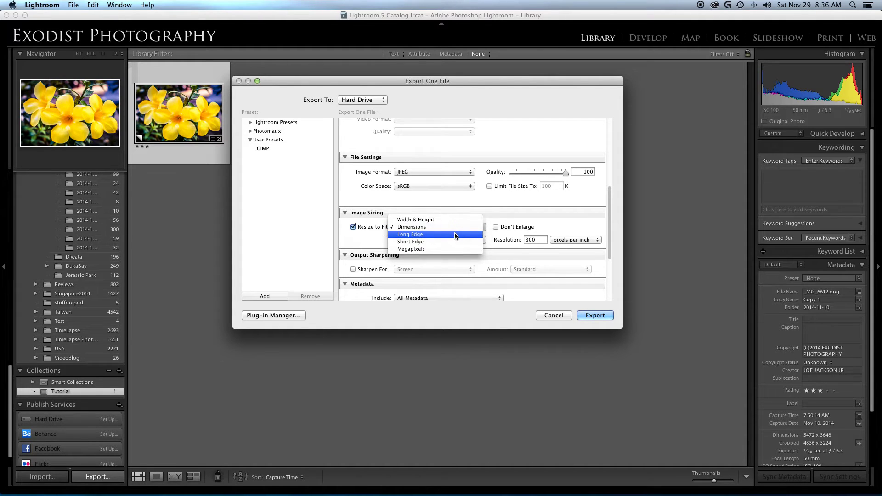
left_click(454, 234)
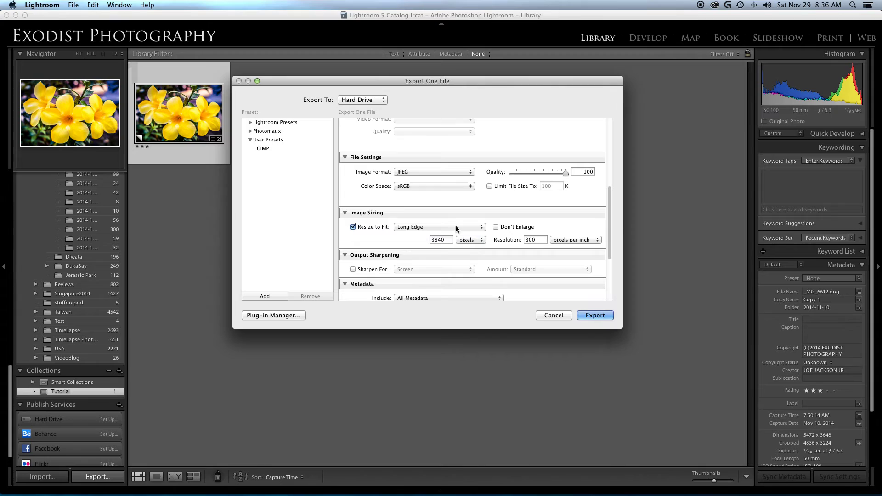
left_click(454, 227)
left_click(453, 234)
left_click(451, 228)
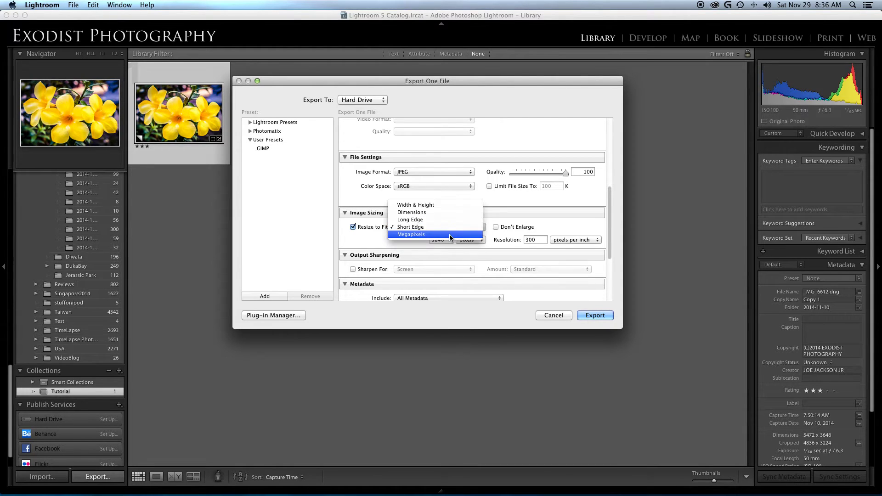
left_click(452, 230)
left_click(453, 227)
left_click(448, 236)
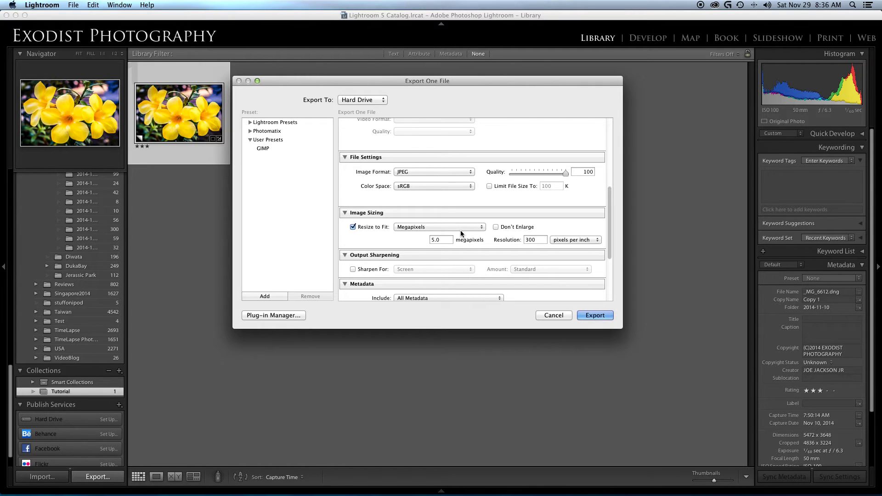
left_click(459, 229)
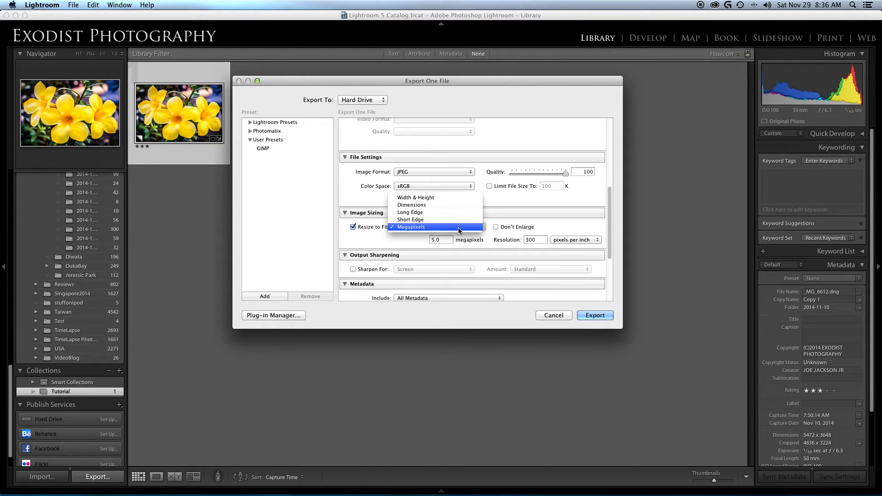
Step: Switch Resize to Fit to Width & Height measured in inches
left_click(444, 199)
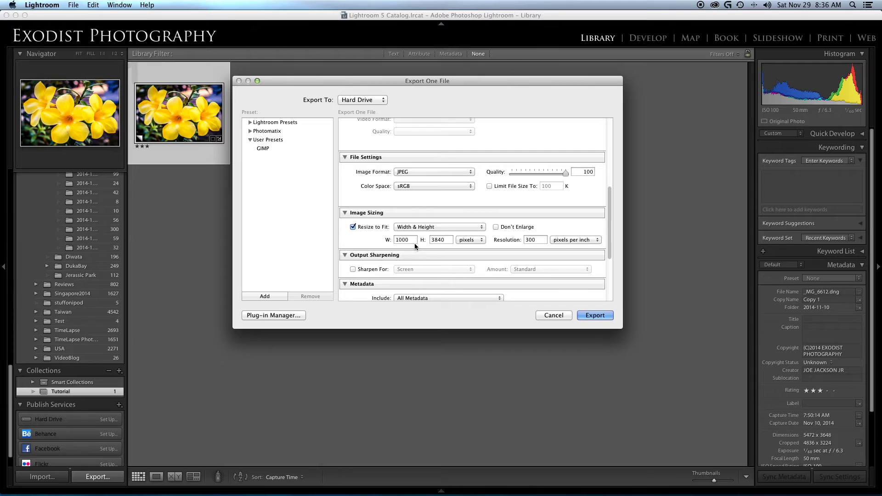
left_click(467, 242)
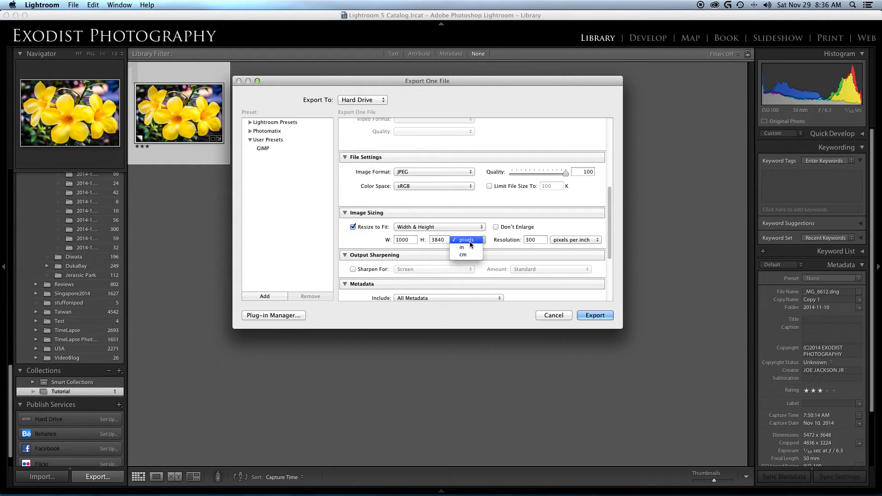
left_click(471, 247)
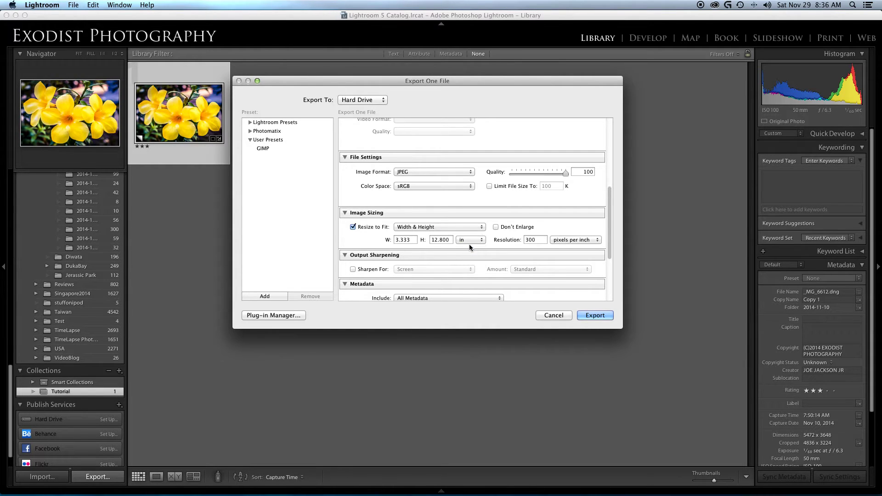
left_click(413, 239)
left_click(413, 240)
left_click(528, 239)
left_click(401, 240)
left_click(442, 239)
Step: Enter a 4 × 6 inch width and height with 800 pixels per inch resolution
left_click(412, 239)
type("5")
double_click(405, 240)
type("4")
key("Tab")
type("6")
left_click(487, 244)
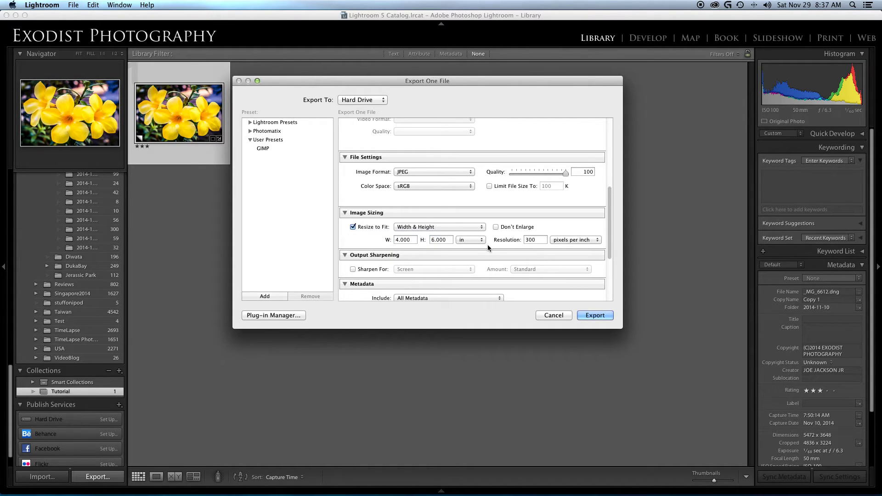
double_click(537, 240)
type("800")
Step: Open Calculator and compute the 4-inch width at 800 ppi: 3200 pixels
mouse_move(637, 494)
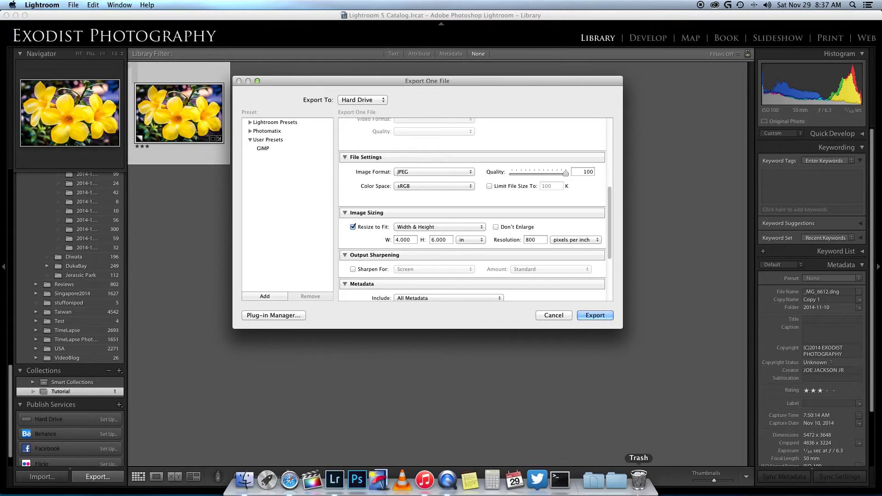
left_click(485, 482)
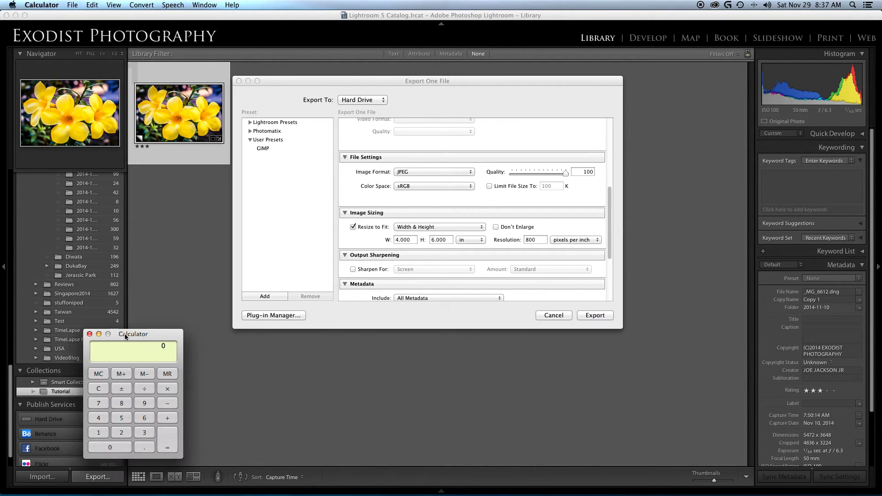
left_click_drag(125, 333, 701, 167)
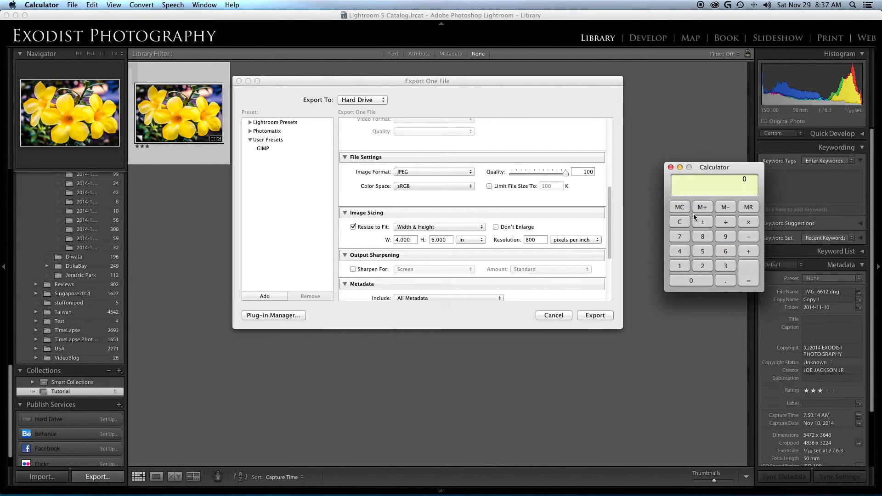
left_click(680, 251)
left_click(746, 224)
left_click(706, 238)
left_click(701, 280)
left_click(701, 280)
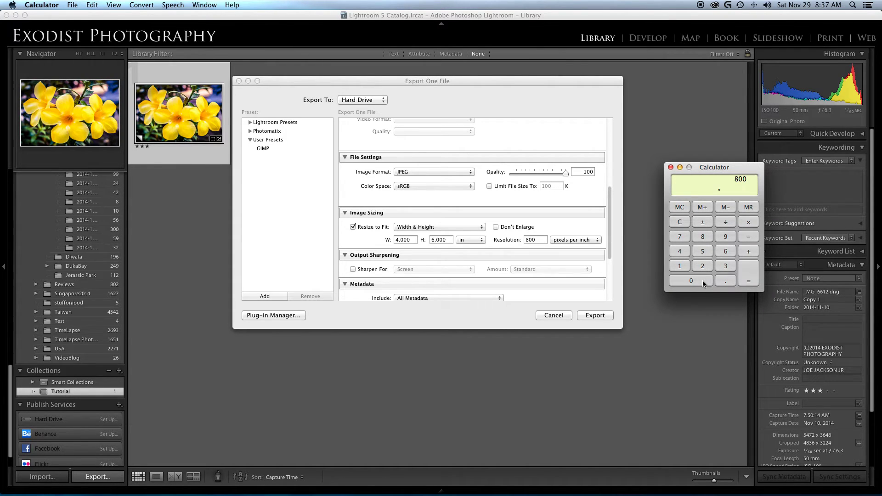
left_click(749, 281)
Step: Compute the 6-inch height at 800 ppi: 4800 pixels
left_click(726, 252)
left_click(748, 222)
left_click(702, 237)
left_click(703, 280)
left_click(702, 280)
left_click(748, 275)
Step: Multiply 4800 by 3200 to get 15360000 total pixels
left_click(748, 224)
left_click(725, 266)
left_click(702, 265)
left_click(696, 281)
left_click(698, 284)
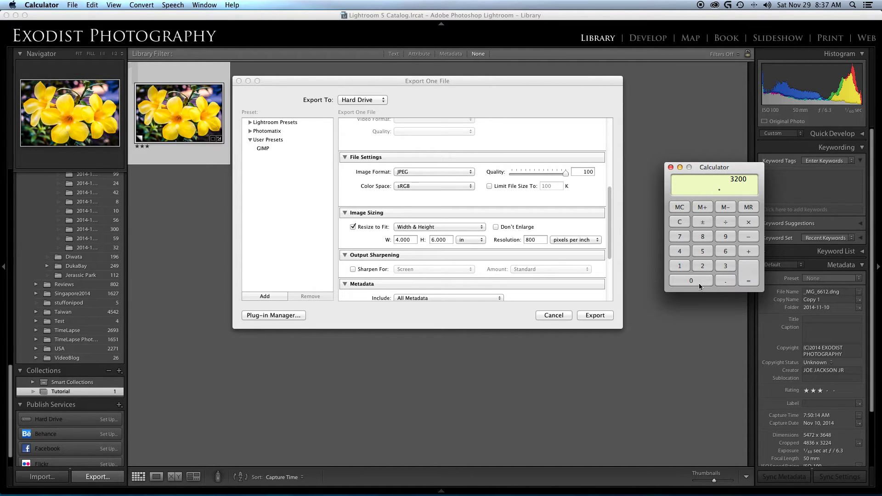
left_click(749, 281)
Step: Close Calculator and set the export resolution to 240 pixels per inch
left_click(671, 168)
double_click(534, 240)
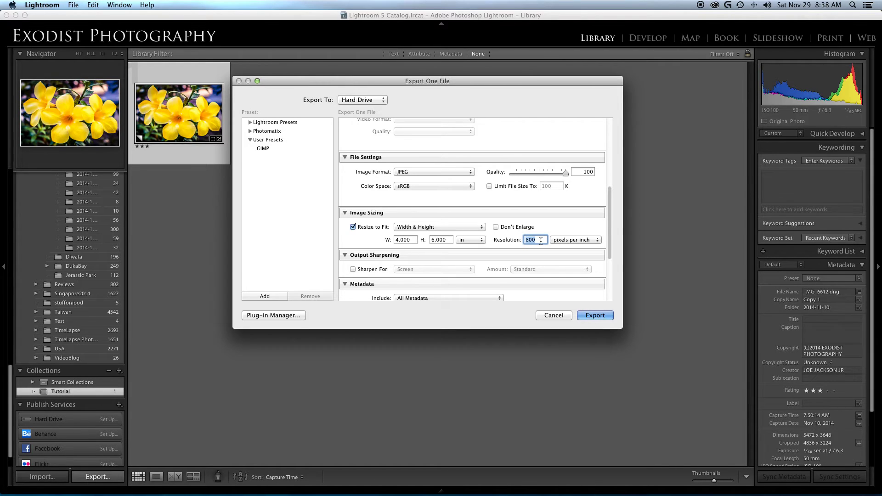
type("240")
left_click(545, 229)
Step: Try Dimensions, then resize by Long Edge at 800 pixels
left_click(440, 227)
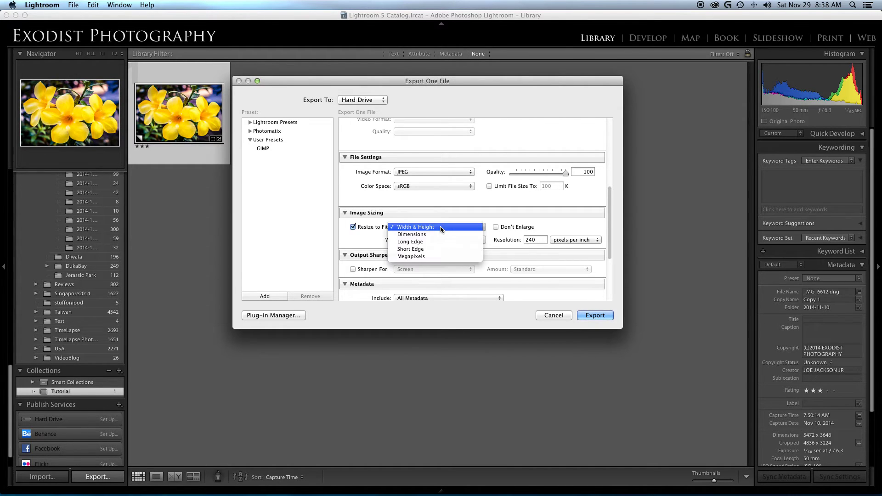
left_click(439, 235)
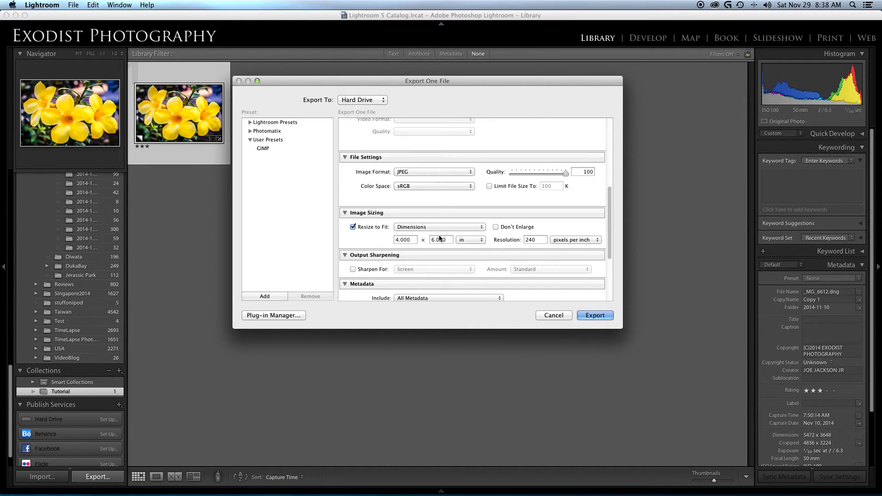
left_click(440, 227)
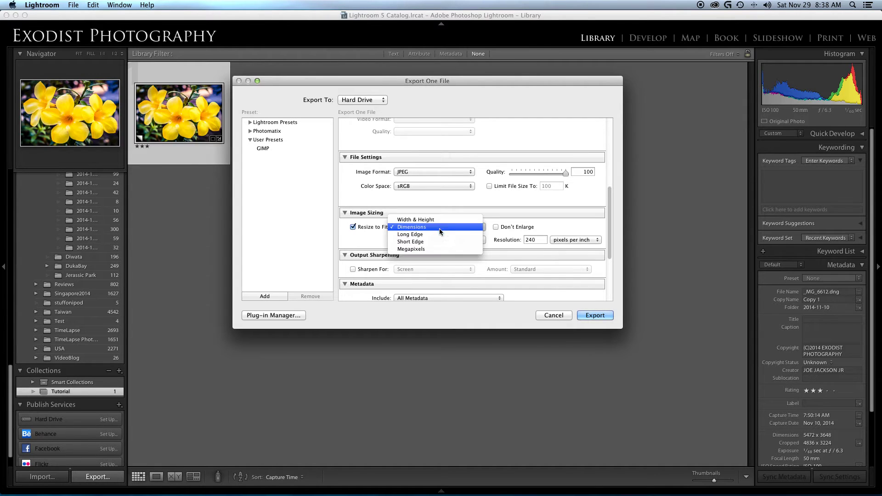
left_click(439, 235)
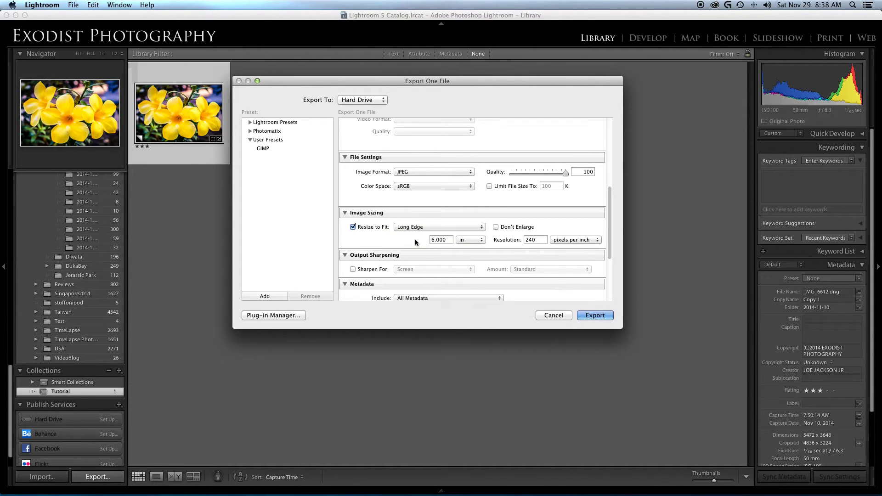
left_click(464, 240)
left_click(465, 231)
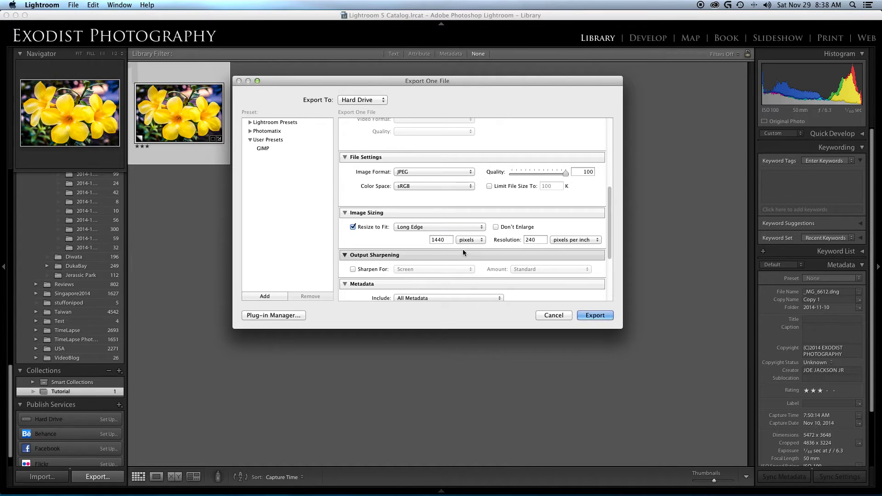
double_click(440, 240)
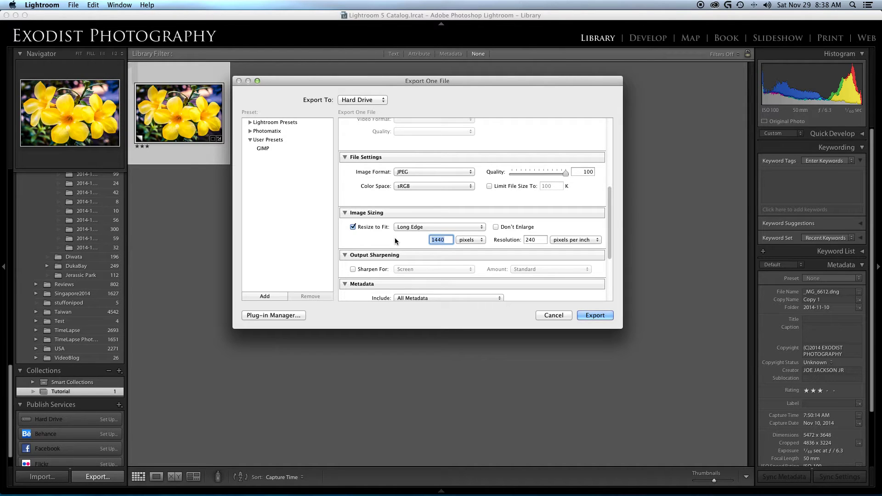
type("800")
left_click(453, 236)
Step: Switch Resize to Fit to Dimensions of 960 × 800 pixels
double_click(531, 239)
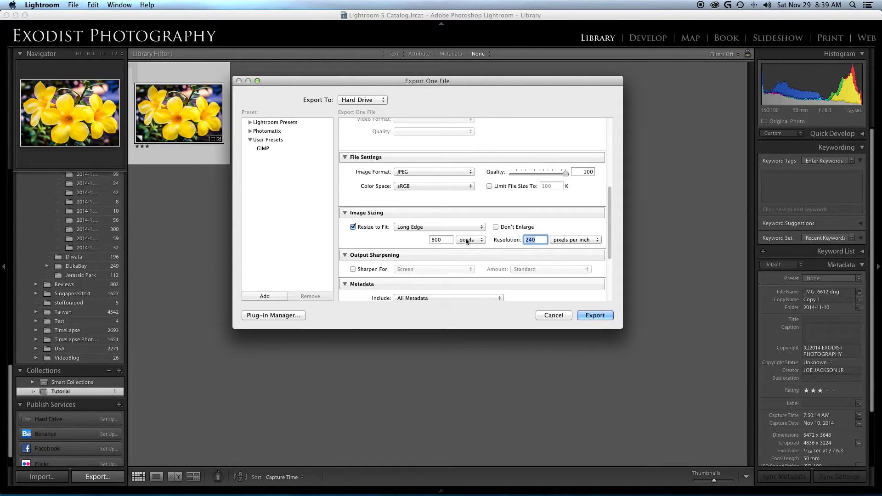
left_click(438, 227)
left_click(437, 220)
double_click(538, 241)
Step: Change the Dimensions width from 960 to 1920 pixels
scroll(526, 241, "up", 1)
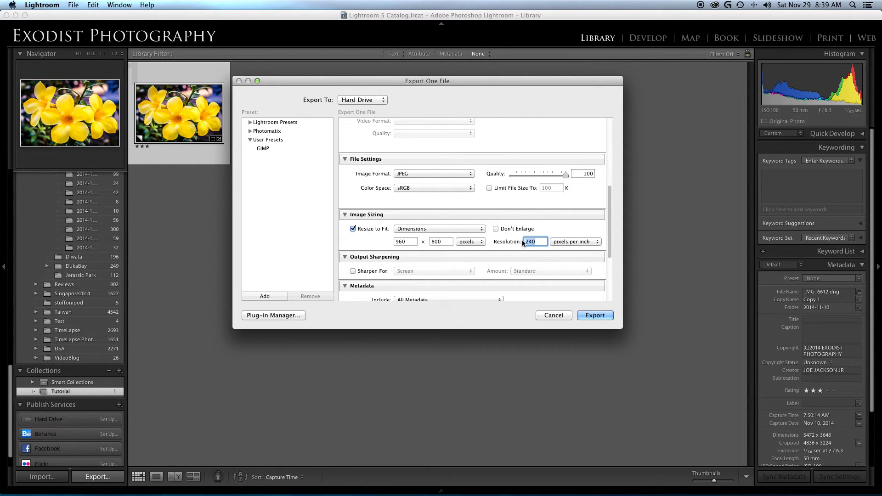
scroll(530, 242, "down", 1)
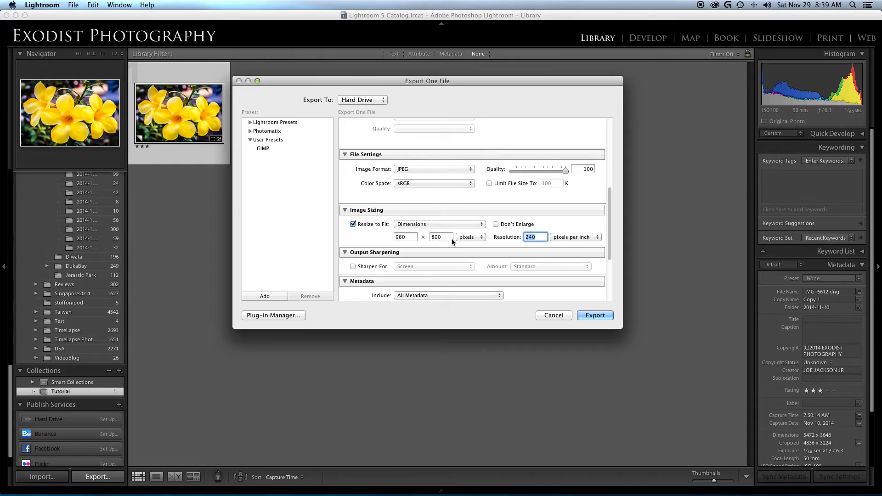
double_click(409, 237)
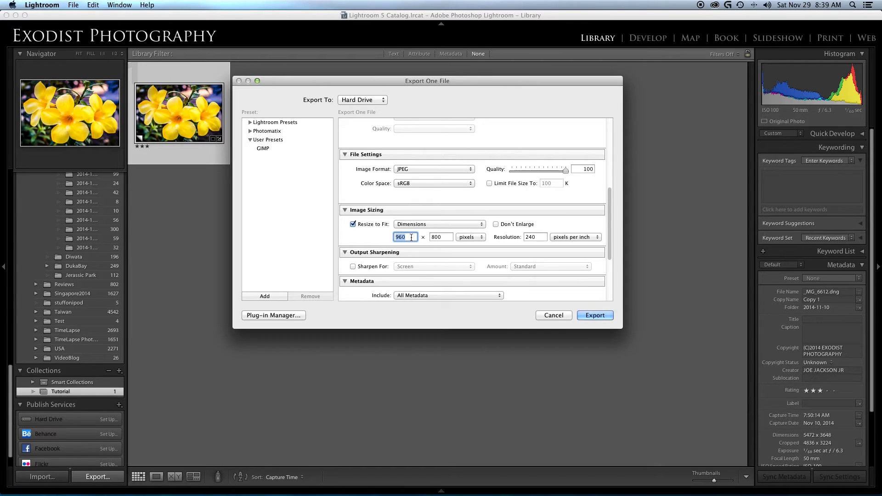
type("1920")
left_click(387, 233)
Step: Switch to Long Edge and set it to 1920 pixels
left_click(448, 225)
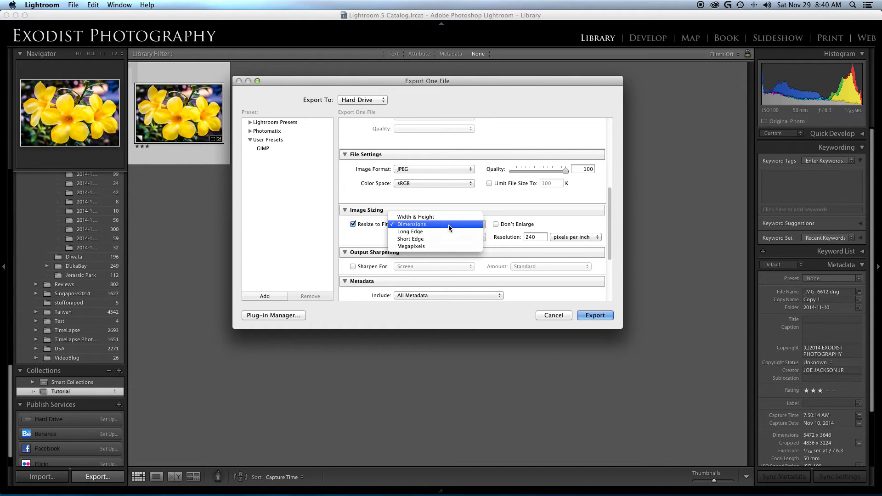
left_click(448, 232)
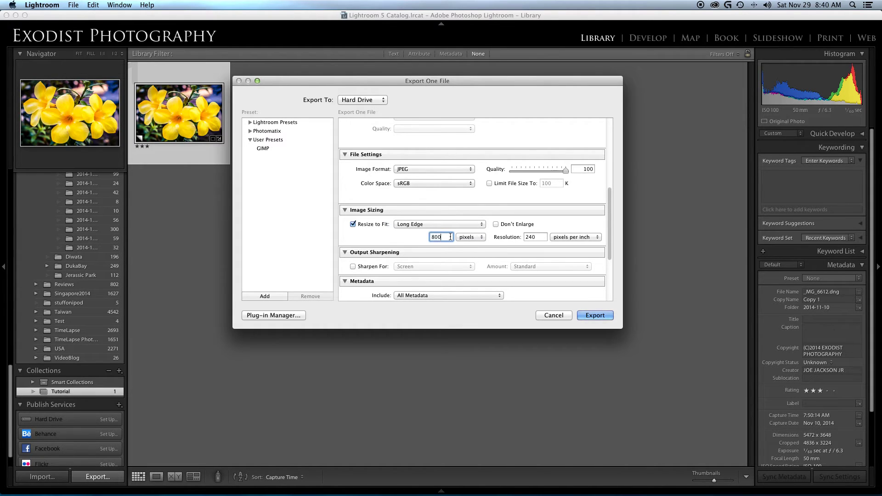
double_click(451, 237)
type("1920")
left_click(536, 237)
Step: Set the export resolution to 1000 pixels per inch
double_click(536, 237)
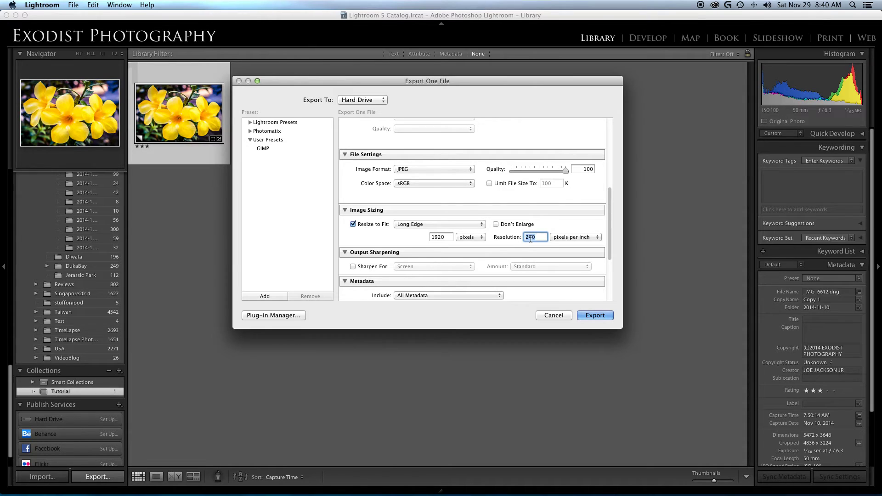
type("1")
double_click(537, 237)
type("1000")
scroll(495, 236, "down", 2)
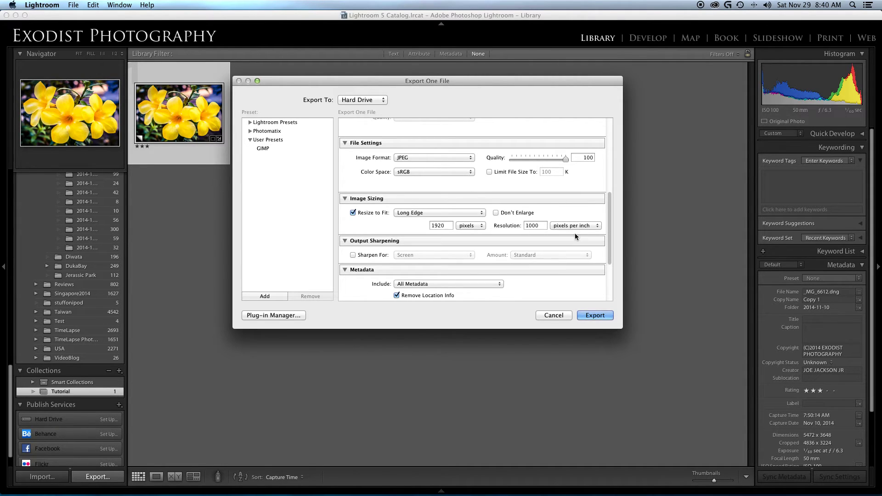
Step: Change the export resolution to 300 ppi and measure the long edge in inches, giving 6.400 in
left_click(473, 227)
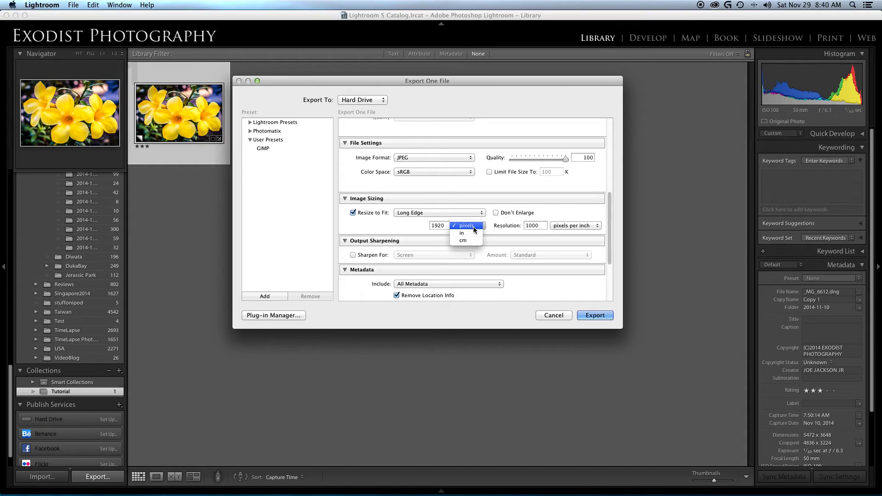
left_click(529, 228)
double_click(533, 227)
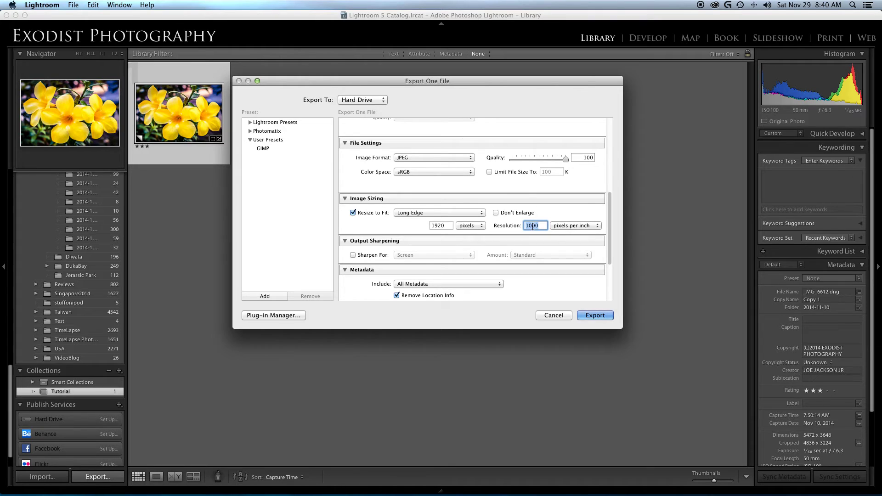
type("300")
left_click(482, 226)
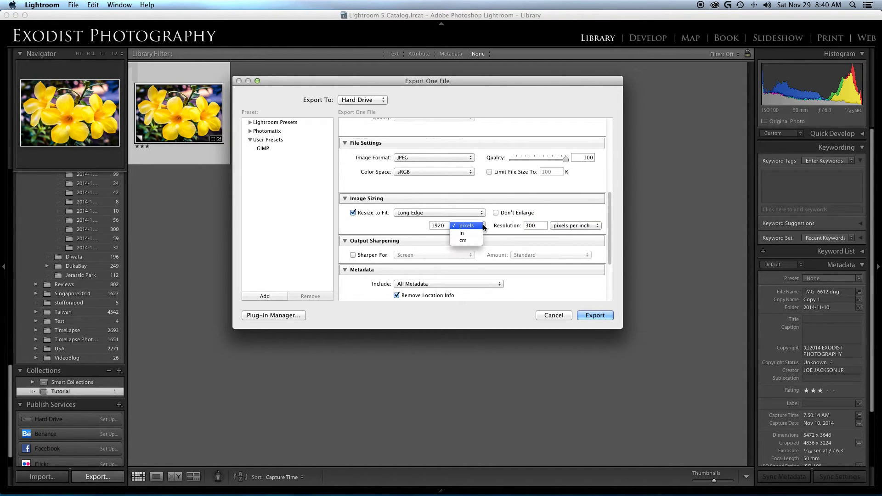
left_click(471, 233)
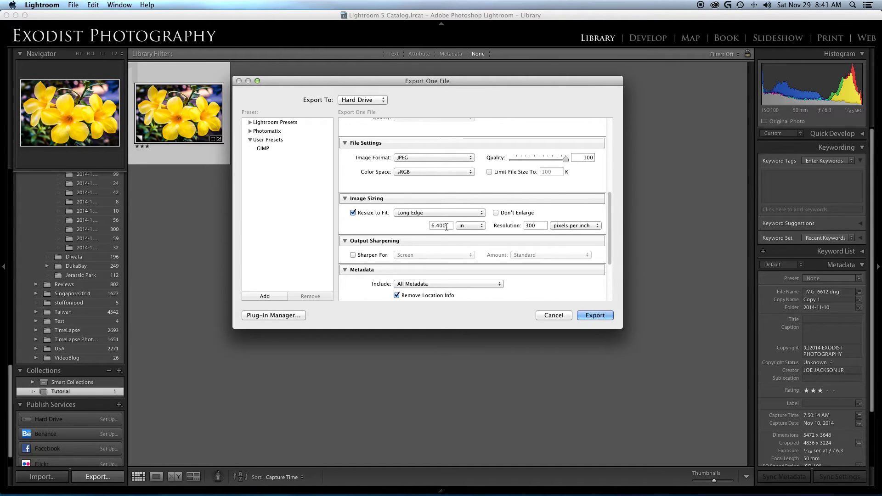
Step: Multiply 6.4 × 300 in Calculator to get 1920
mouse_move(645, 495)
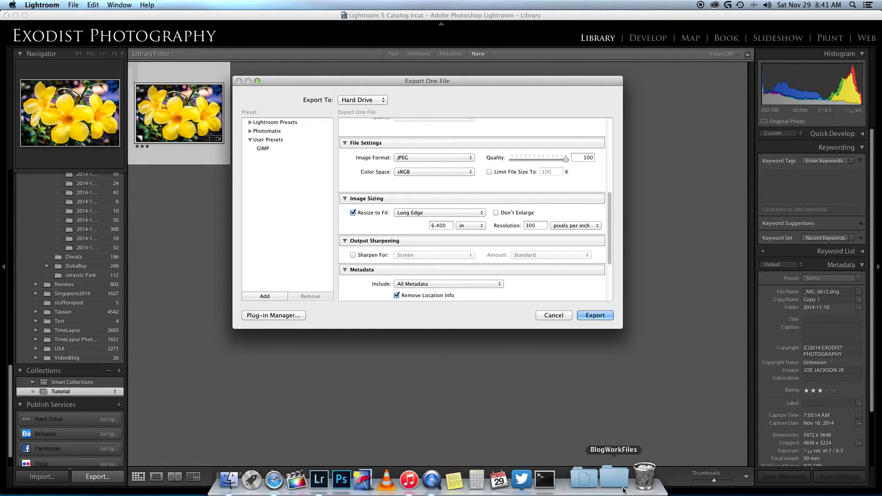
left_click(487, 475)
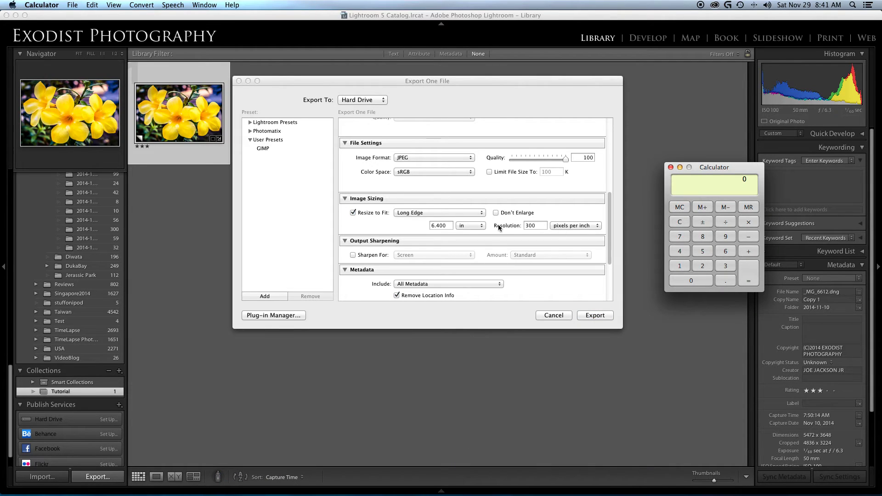
left_click(721, 251)
left_click(725, 280)
left_click(685, 251)
left_click(748, 222)
left_click(726, 265)
left_click(709, 281)
left_click(709, 281)
left_click(749, 281)
Step: Switch Lightroom's long-edge unit back to pixels, reading 1920 pixels
left_click(542, 227)
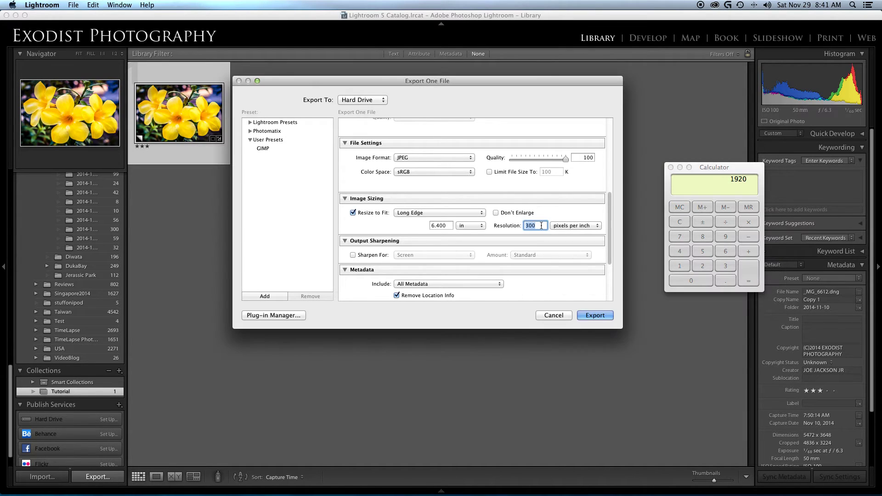
left_click(479, 226)
left_click(475, 219)
left_click(482, 228)
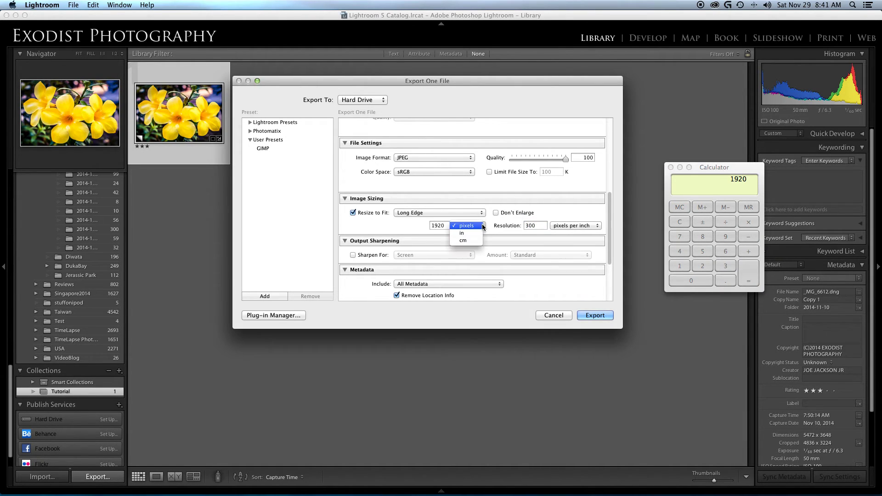
Step: Switch the long-edge unit to centimetres (16.256 cm), then back to inches (6.400 in)
left_click(546, 222)
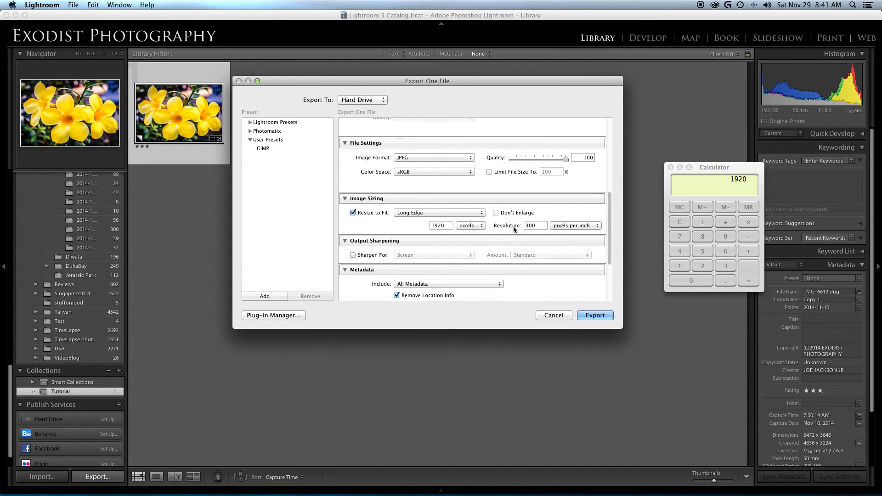
left_click(482, 228)
left_click(478, 240)
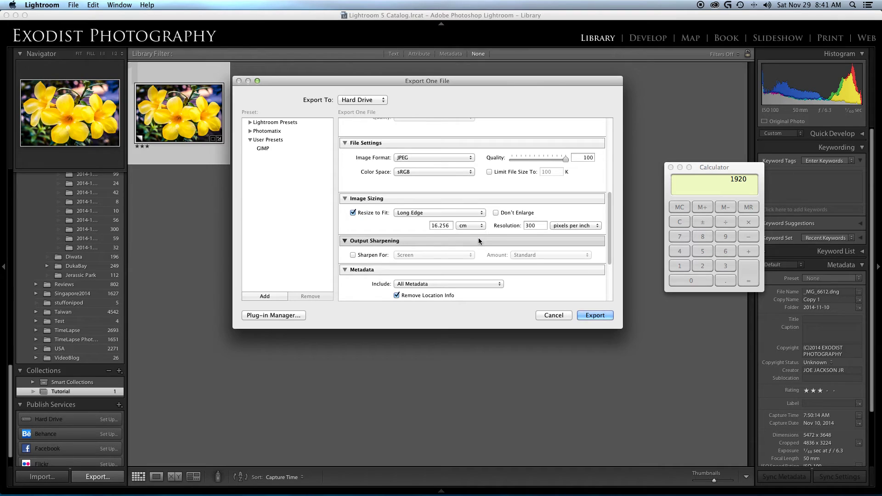
left_click(469, 228)
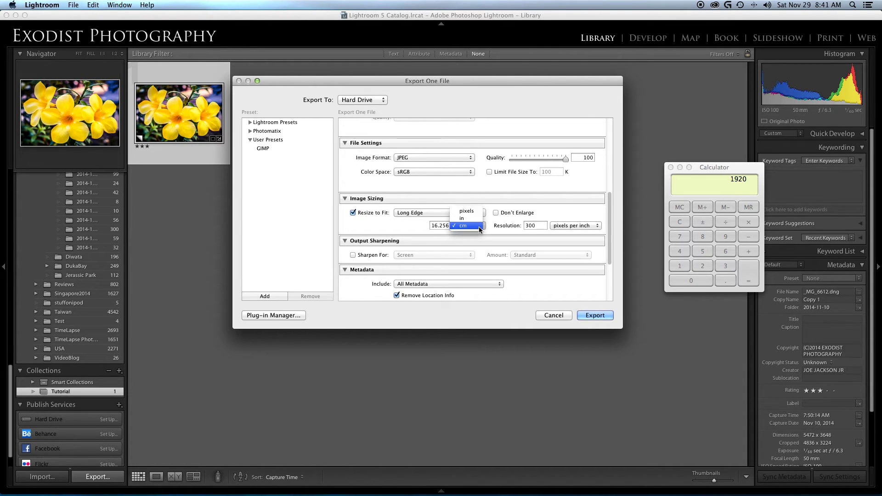
left_click(466, 219)
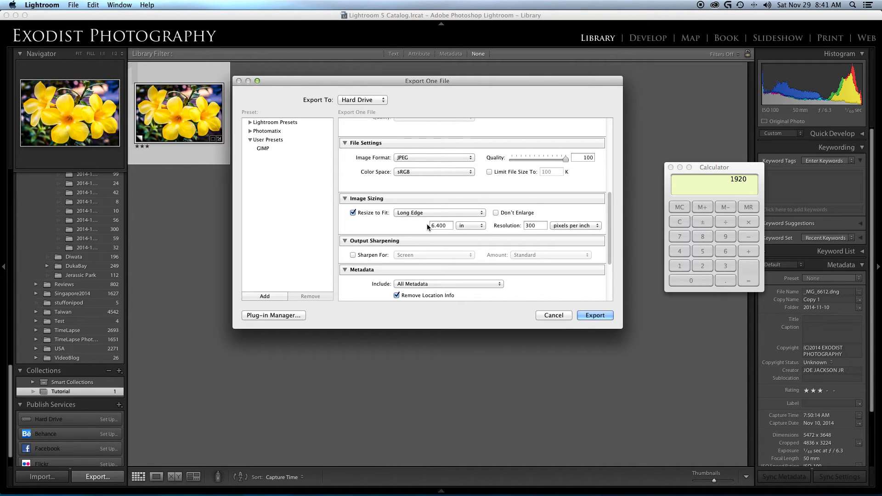
double_click(532, 226)
left_click(476, 230)
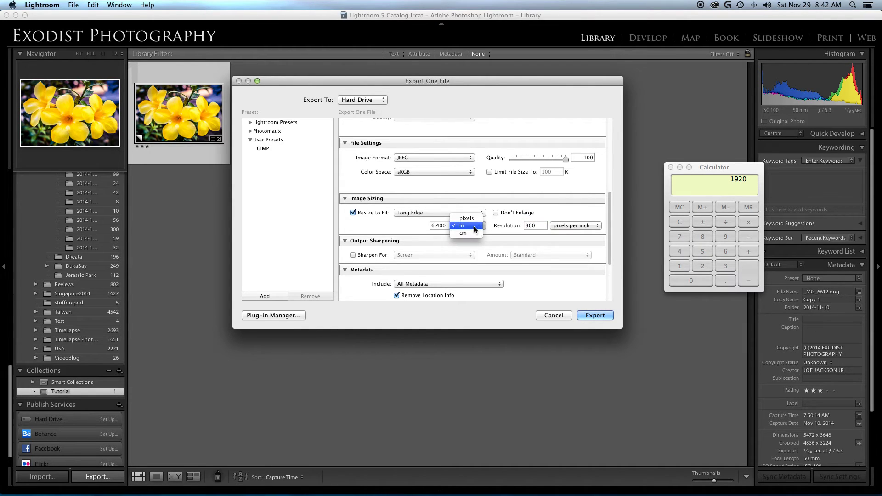
left_click(554, 216)
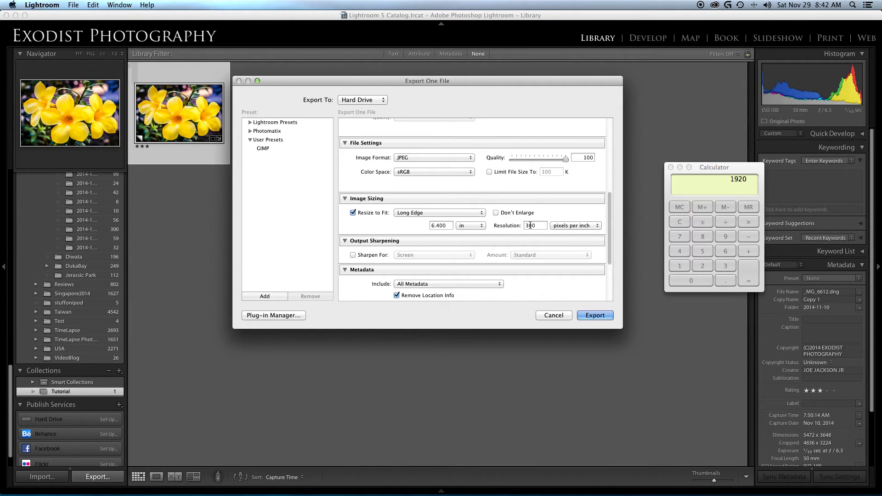
Step: Switch Resize to Fit from Dimensions to Width & Height, with W and H at 6.400 in
left_click(483, 213)
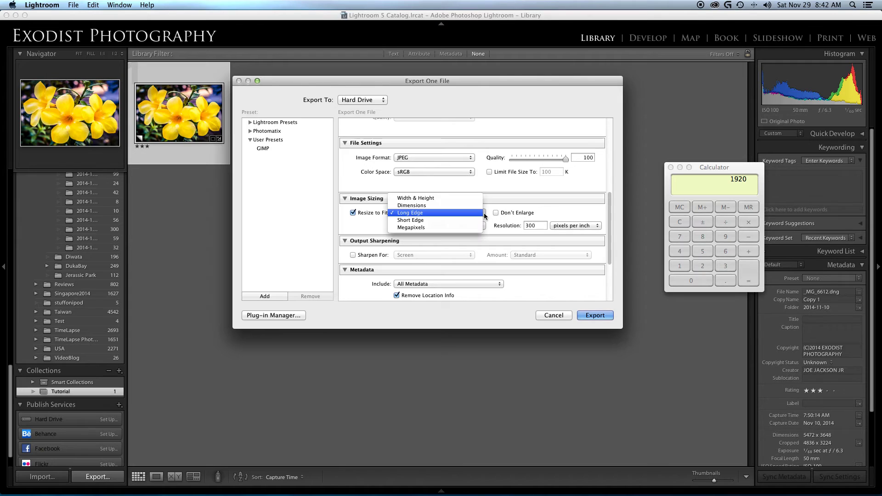
left_click(449, 205)
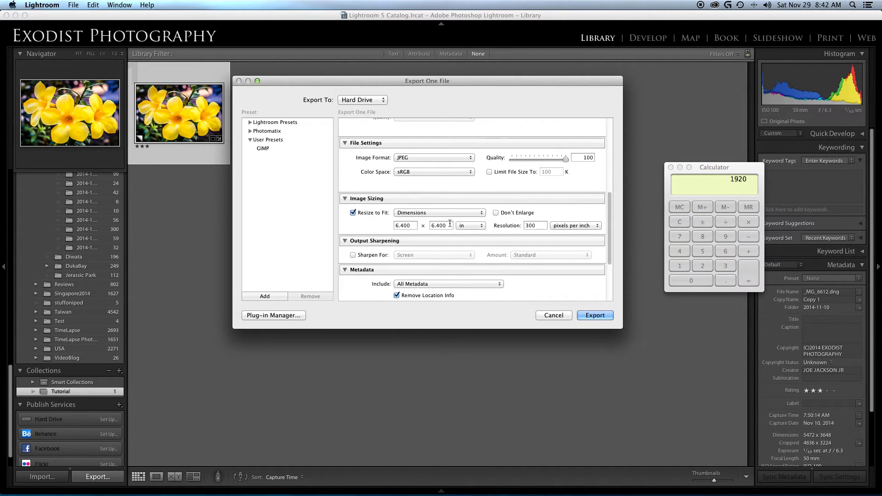
left_click(411, 224)
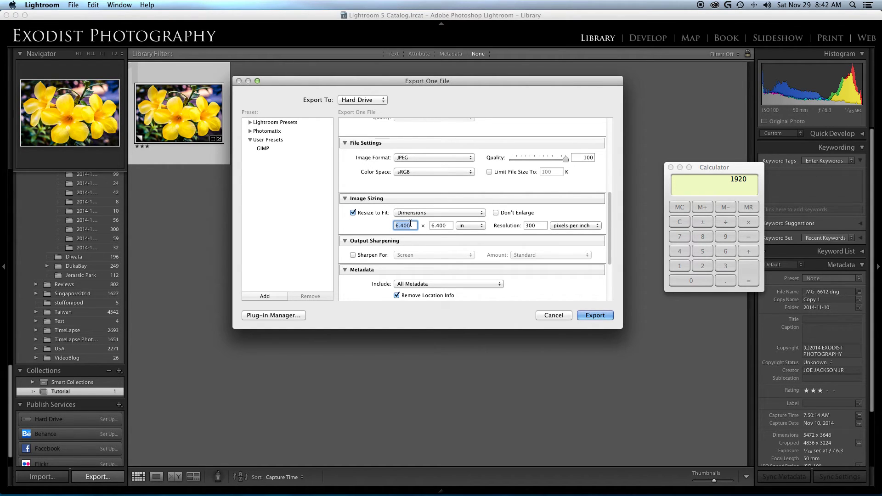
left_click(425, 212)
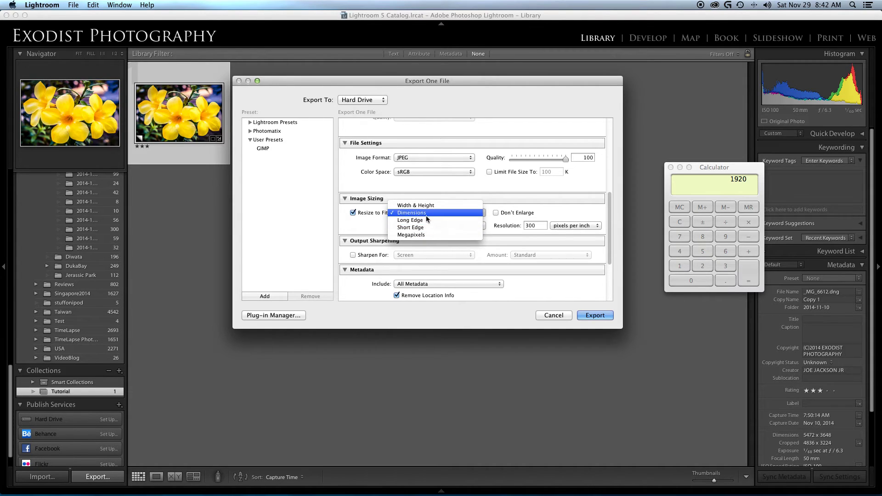
left_click(385, 230)
left_click(427, 212)
left_click(416, 205)
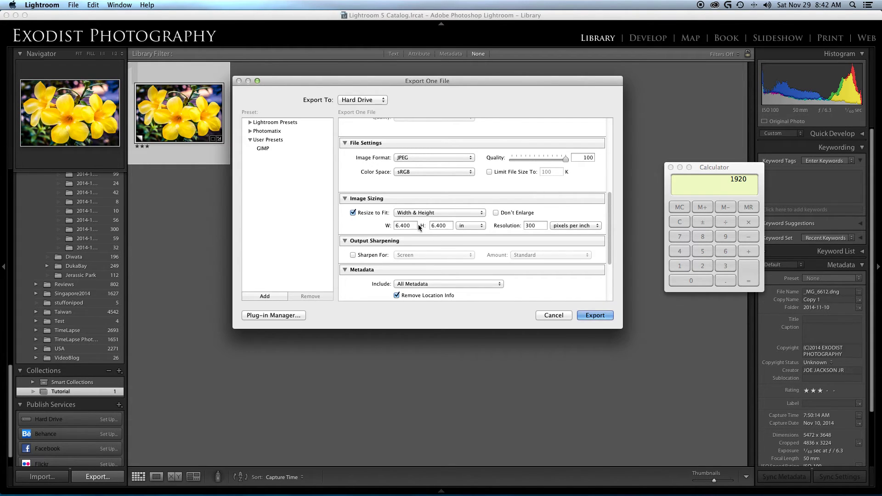
Step: Set the export size to 8 × 6 inches and the resolution to 240 ppi
left_click(407, 225)
left_click(434, 225)
left_click(408, 225)
type("8")
left_click(440, 226)
type("6")
left_click(370, 227)
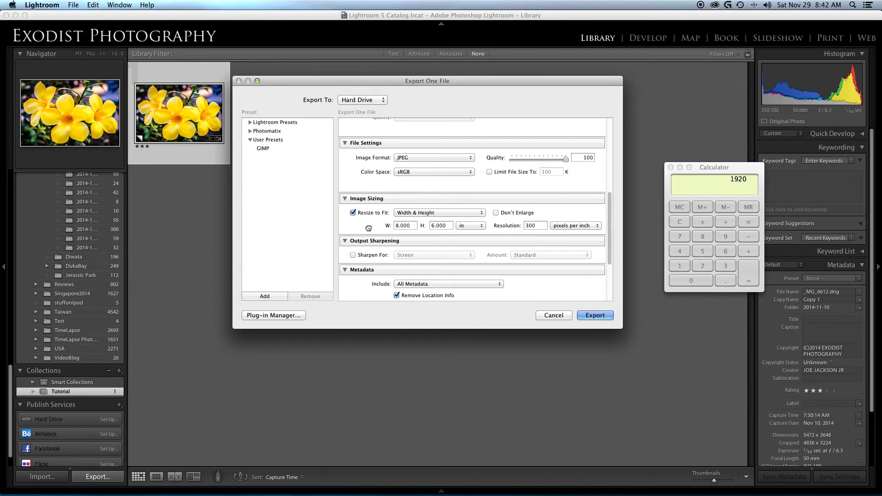
double_click(535, 225)
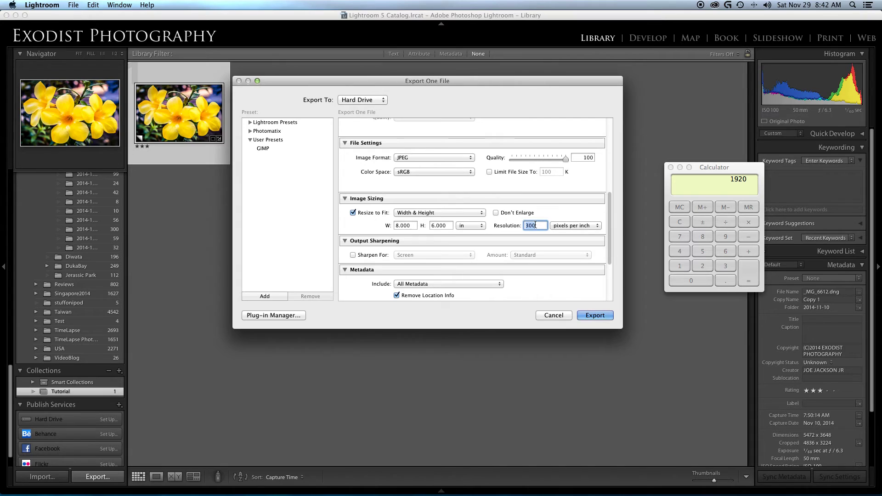
type("240")
left_click(493, 227)
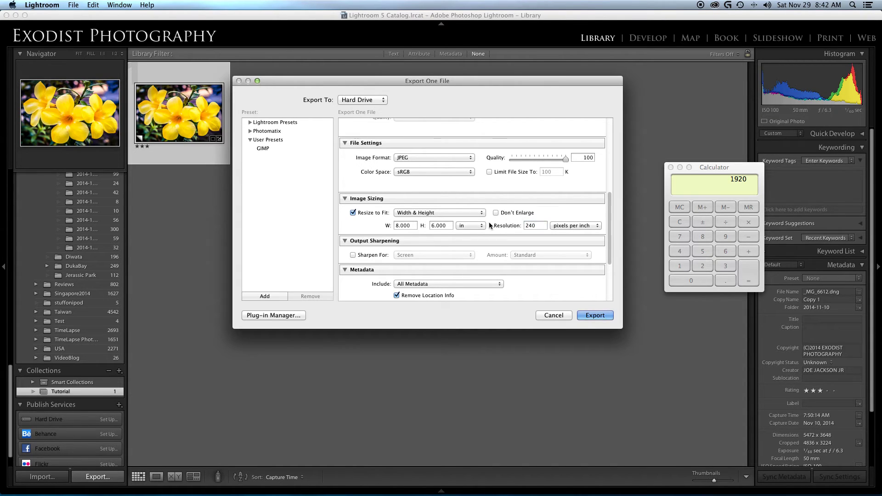
Step: Change the size to 12 inches wide by 8 inches high
double_click(539, 225)
double_click(404, 225)
left_click(442, 225)
left_click(409, 225)
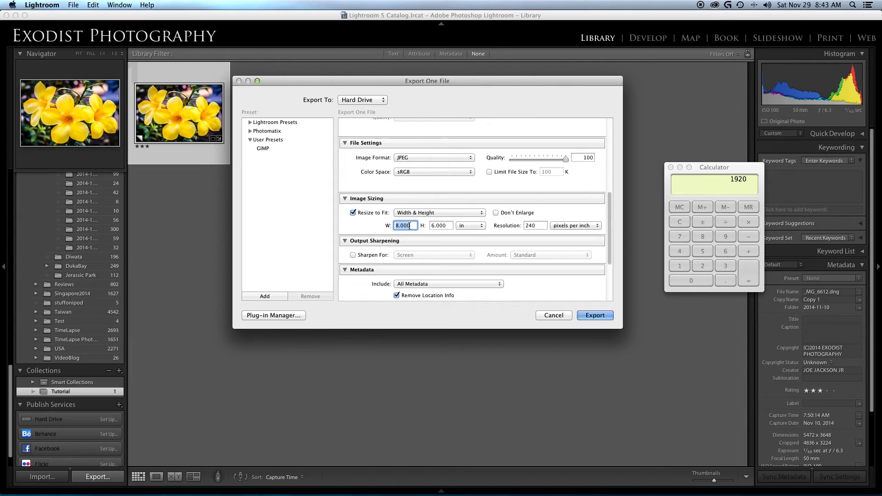
left_click(444, 225)
left_click(415, 225)
left_click(443, 225)
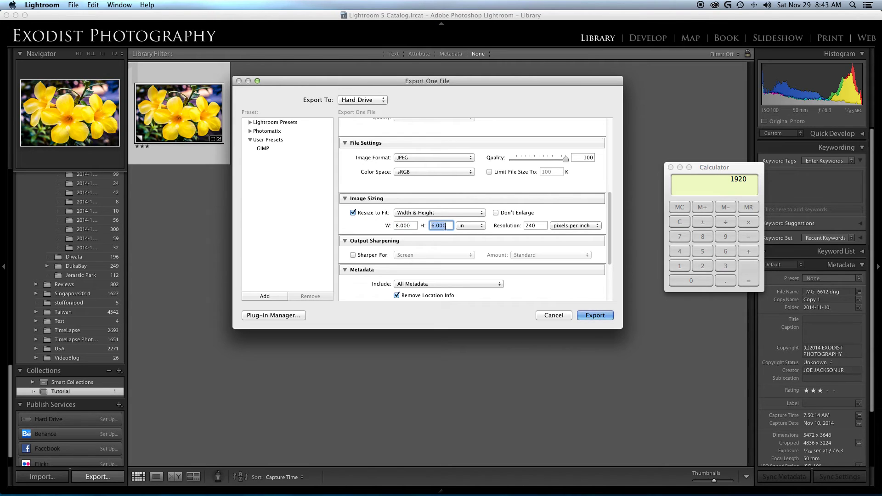
type("8")
left_click(409, 226)
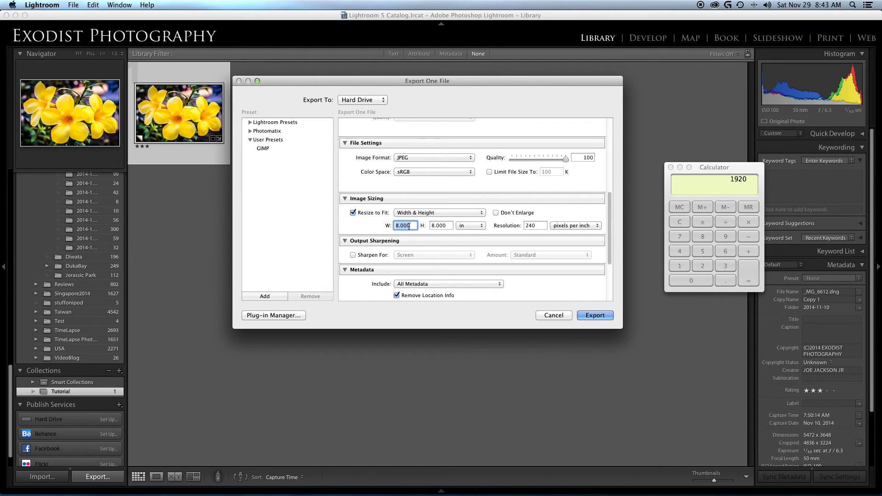
type("12")
left_click(492, 229)
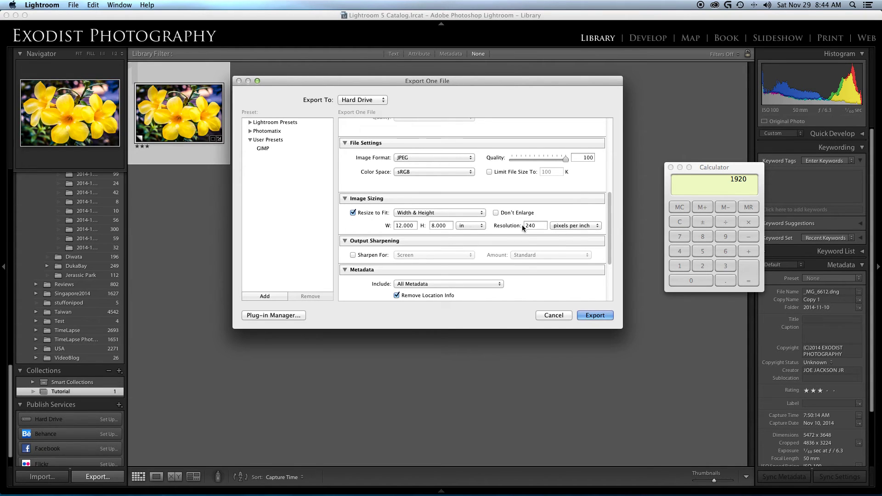
Step: Compute 12 × 8 × 240 in Calculator, giving 23040
left_click(678, 223)
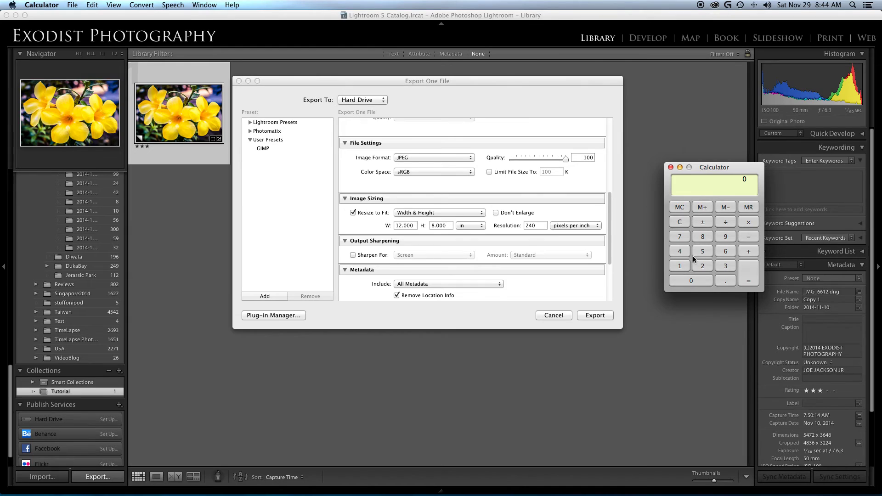
left_click(680, 266)
left_click(701, 266)
left_click(748, 223)
left_click(748, 282)
left_click(749, 224)
left_click(679, 251)
left_click(690, 278)
left_click(747, 277)
Step: Change the resolution to 300 ppi and recompute 23040 / 240 × 300 = 28800
left_click(533, 226)
type("300")
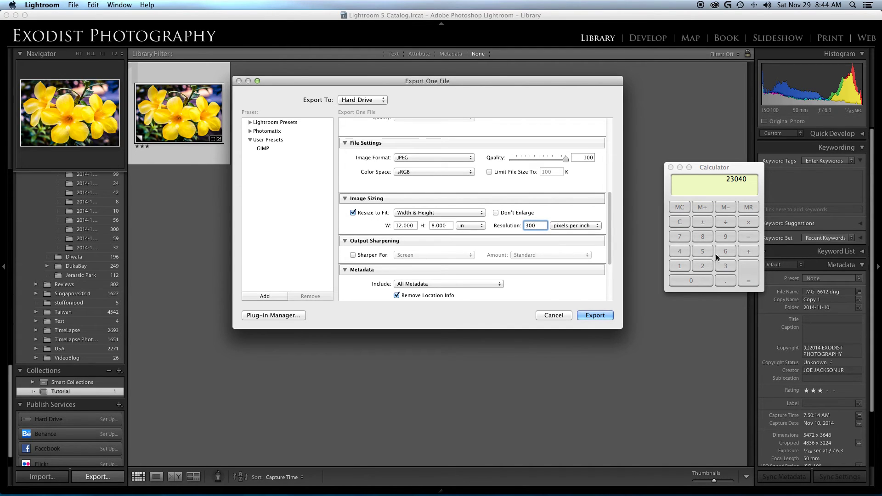
left_click(727, 239)
type("/240")
key("Return")
type("*3")
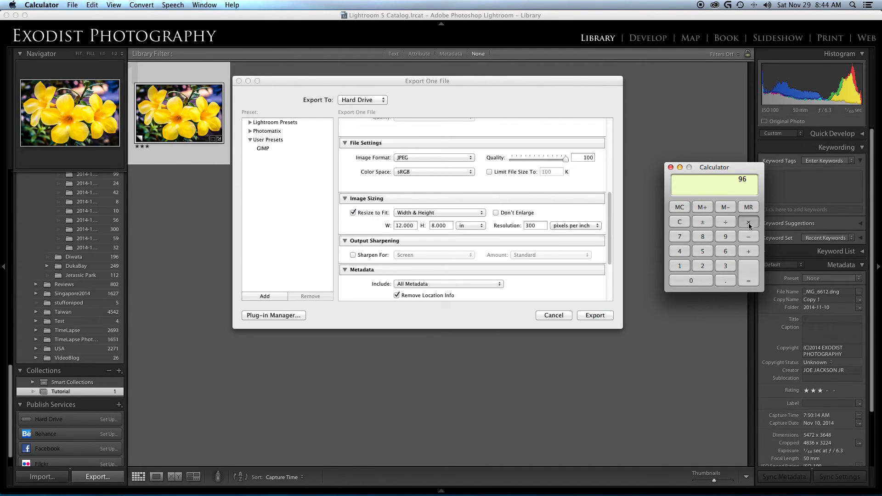
left_click(700, 282)
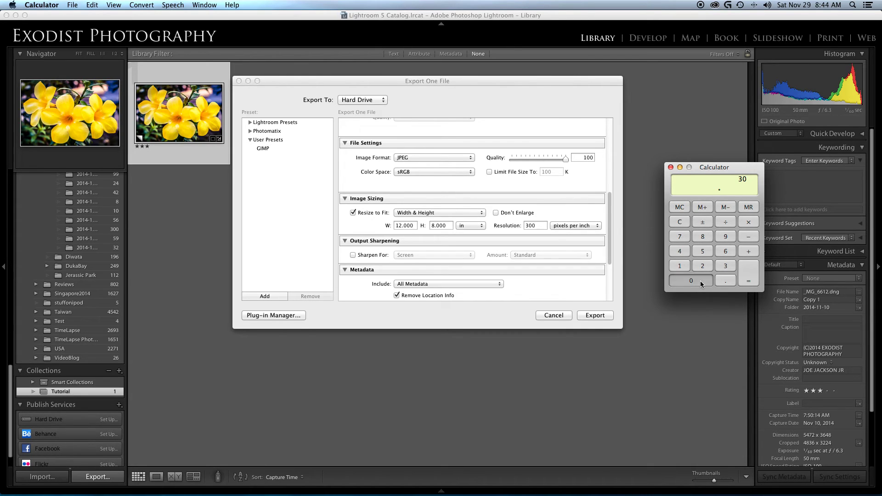
left_click(699, 282)
left_click(748, 280)
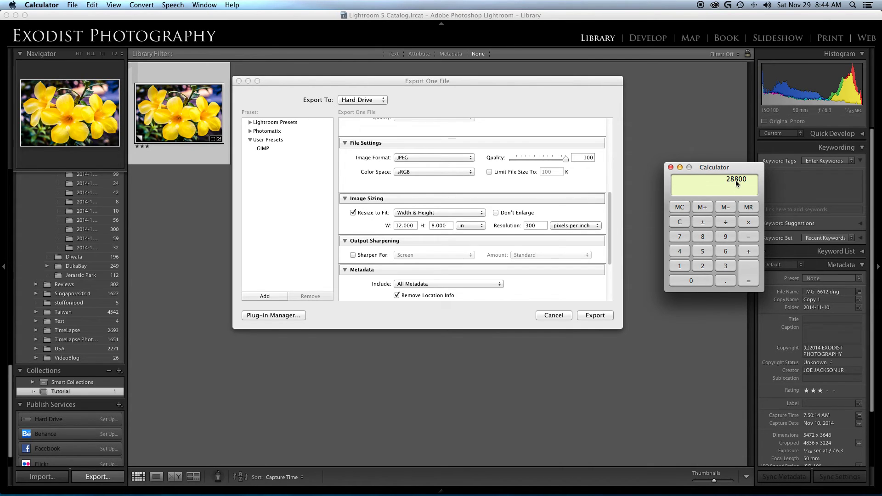
left_click(535, 225)
double_click(535, 226)
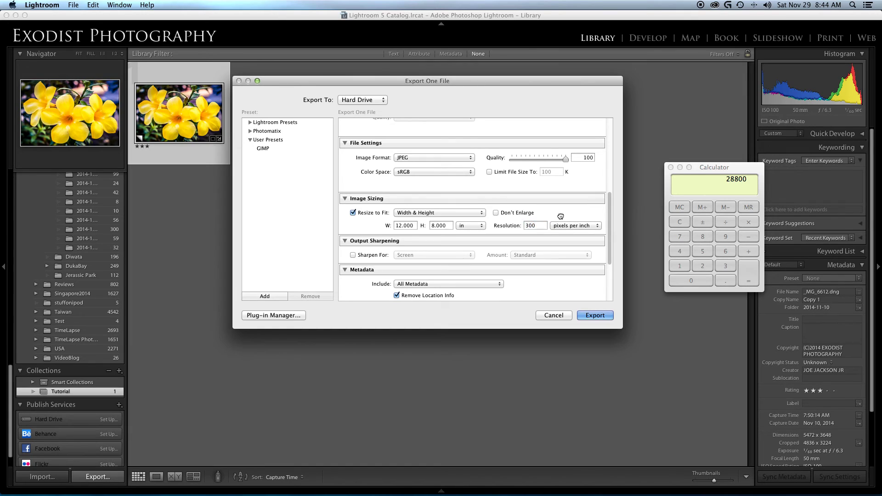
Step: Close Calculator and resize by Long Edge measured in pixels
left_click(671, 168)
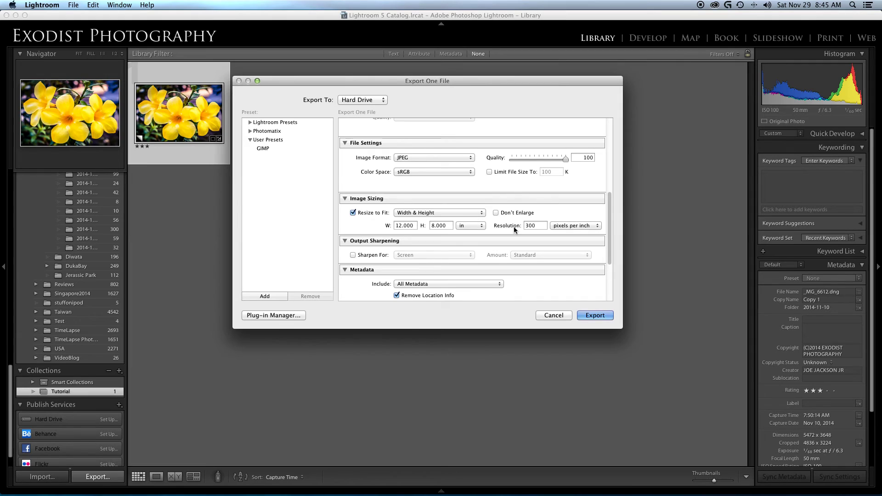
left_click(465, 213)
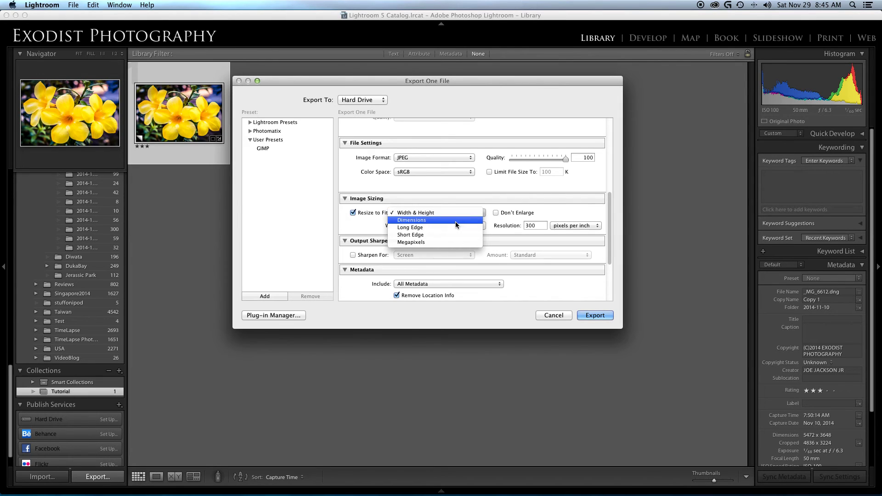
left_click(450, 227)
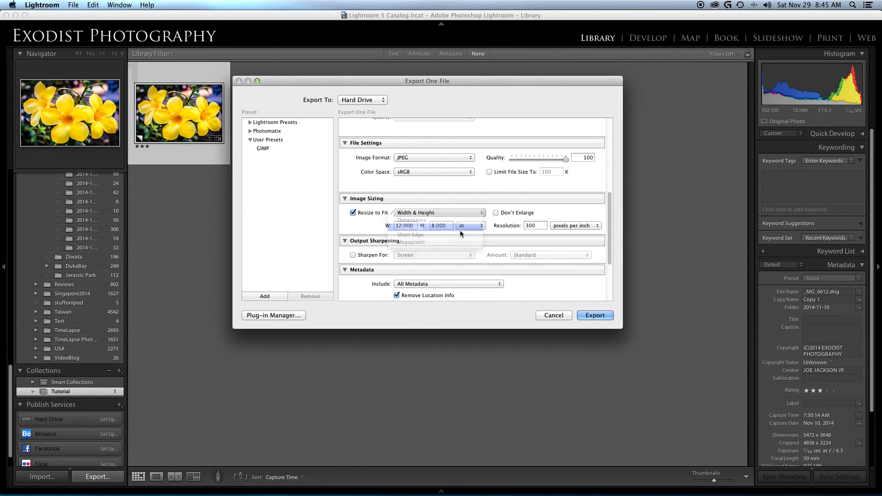
left_click(467, 225)
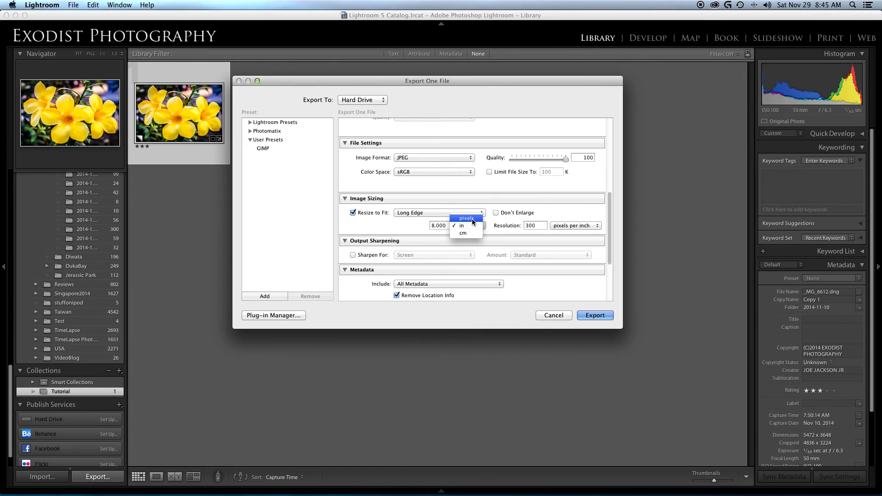
left_click(466, 219)
Step: Try the Dimensions and Width & Height modes, then settle on Long Edge at 2400 pixels
left_click(449, 217)
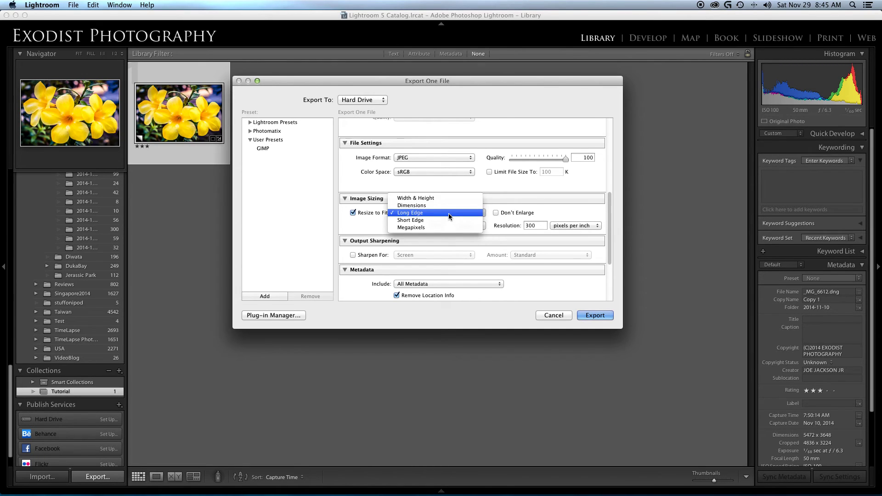
left_click(448, 207)
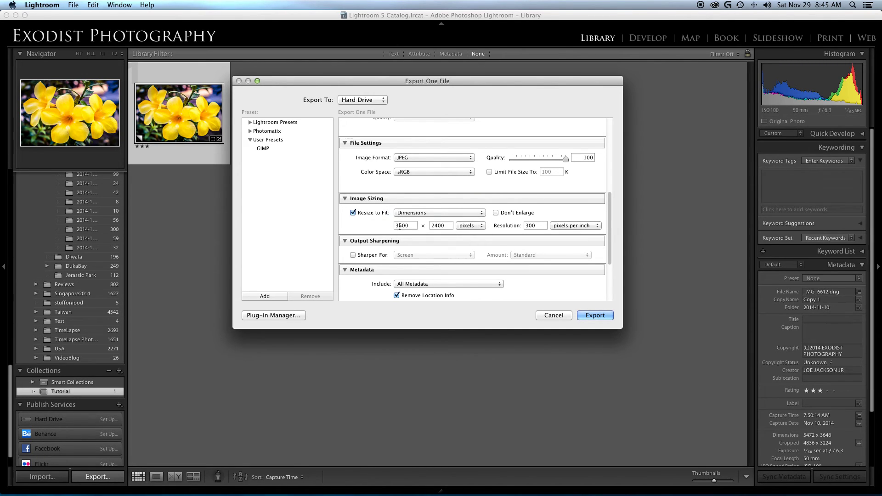
left_click(436, 213)
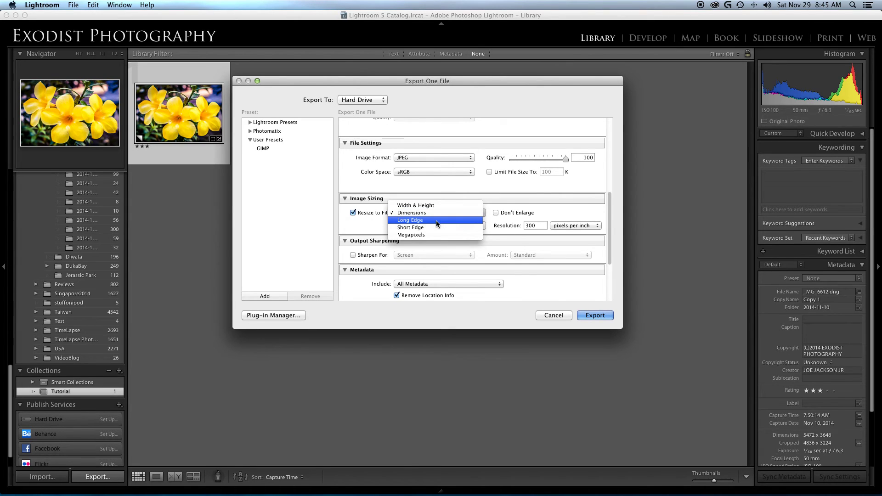
left_click(436, 220)
left_click(435, 214)
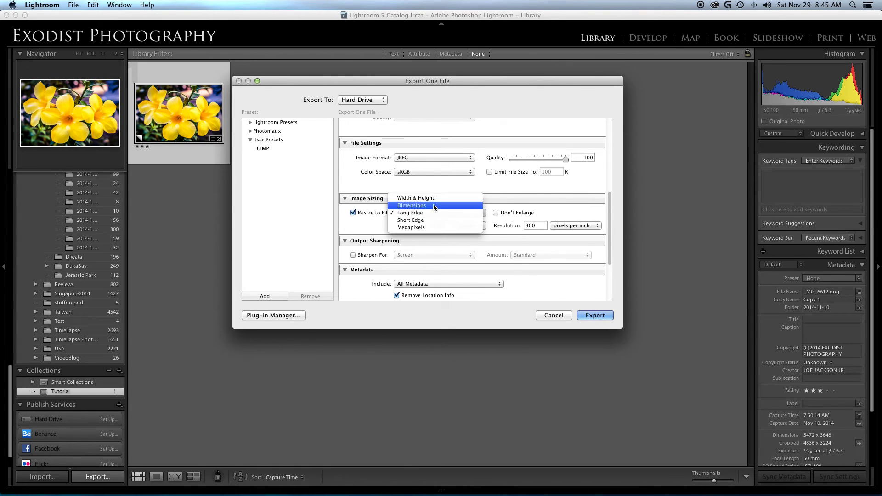
left_click(445, 199)
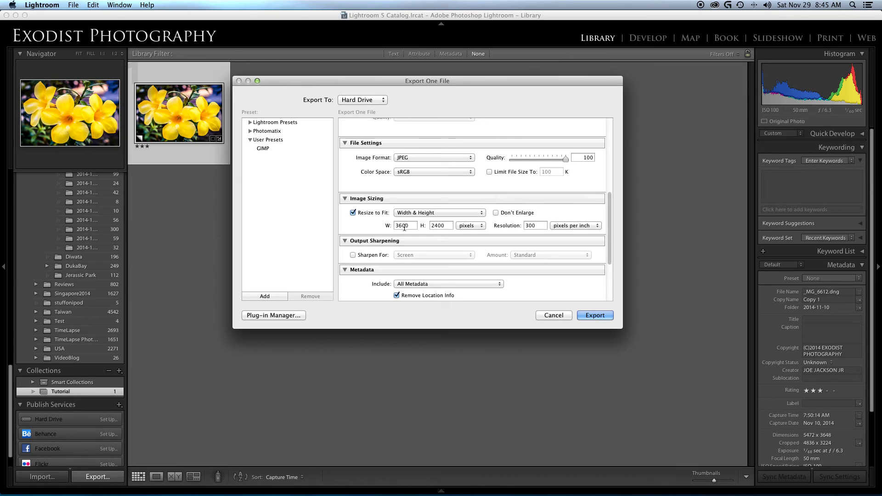
left_click(530, 225)
left_click(475, 226)
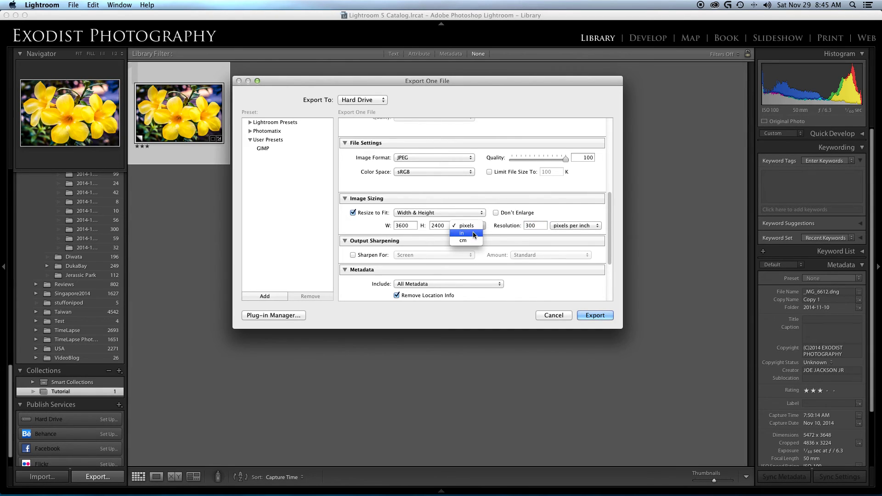
left_click(508, 228)
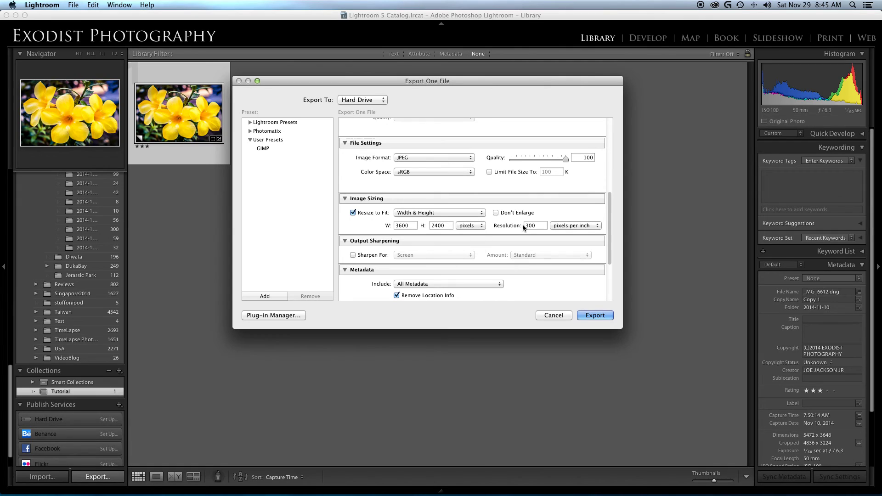
left_click(527, 225)
left_click(442, 213)
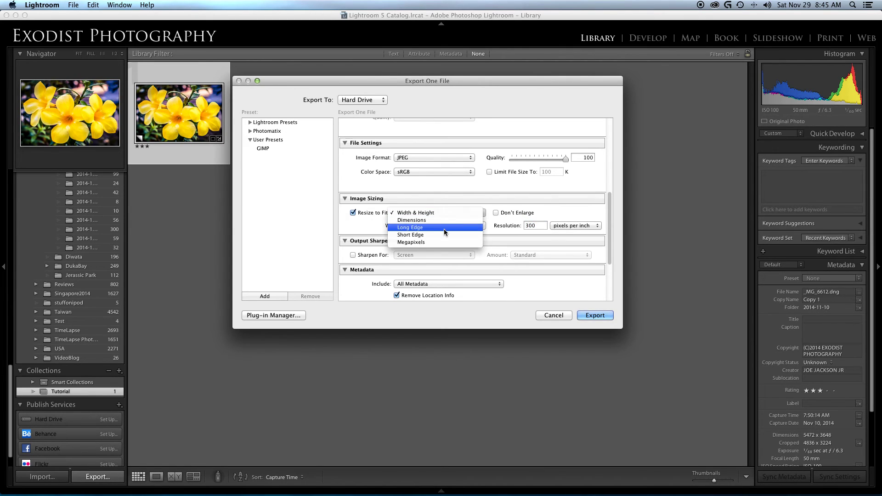
left_click(440, 229)
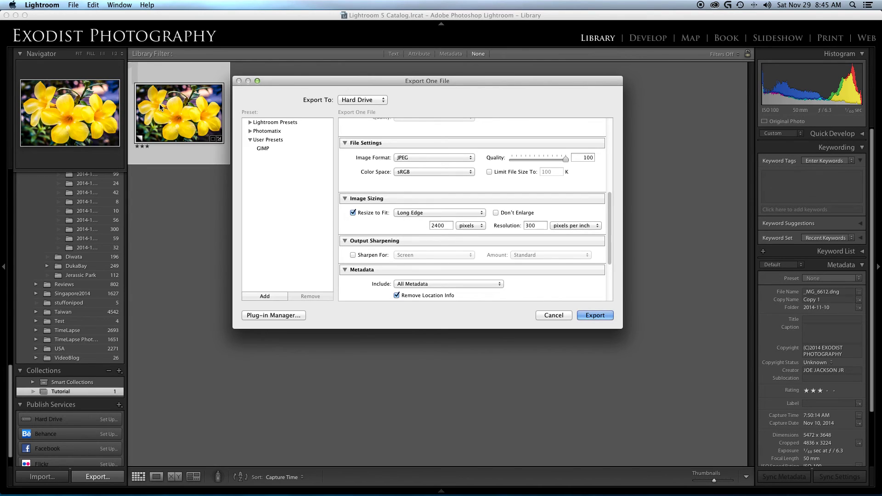
Step: Enter a 1920-pixel long edge, then uncheck Resize to Fit for full-size export
double_click(437, 226)
type("1920")
left_click(440, 232)
left_click(361, 213)
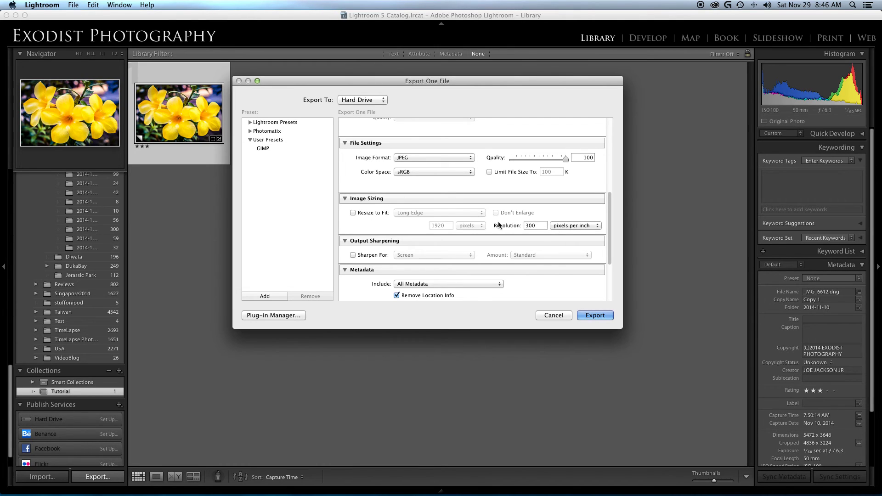
Step: Review Output Sharpening for Screen at Standard amount, then leave sharpening unchecked
scroll(489, 225, "down", 3)
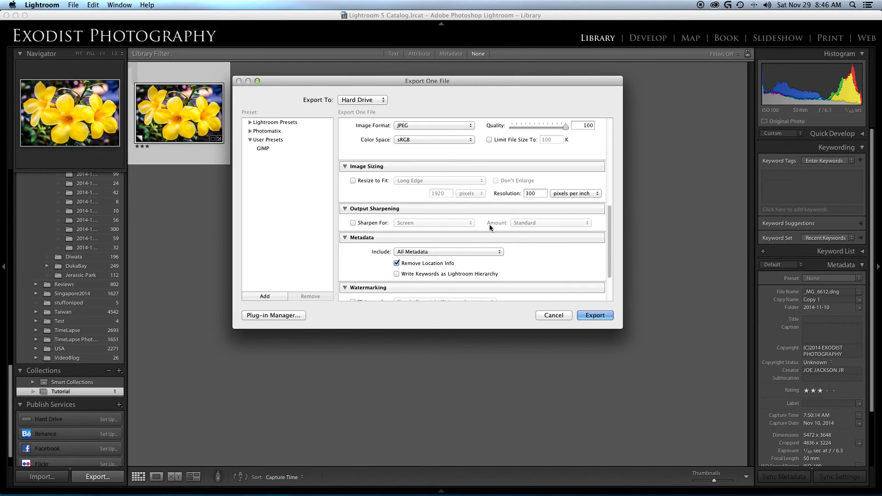
scroll(489, 224, "down", 2)
left_click(356, 204)
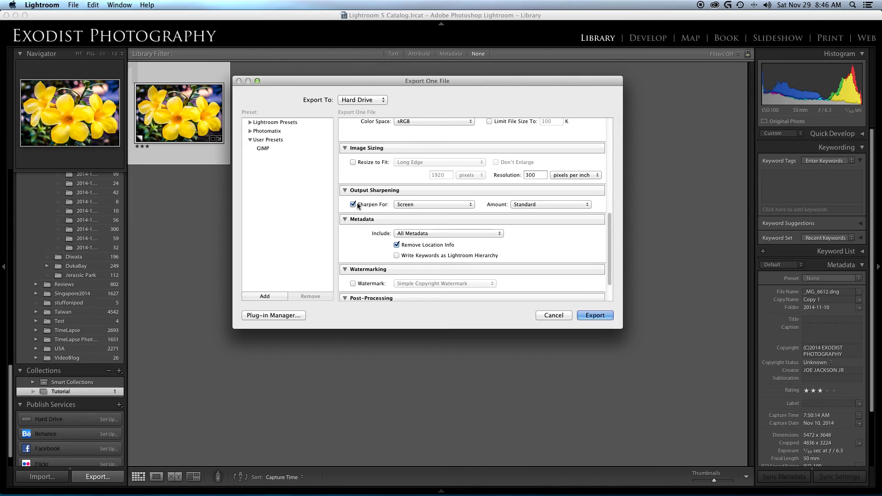
left_click(423, 204)
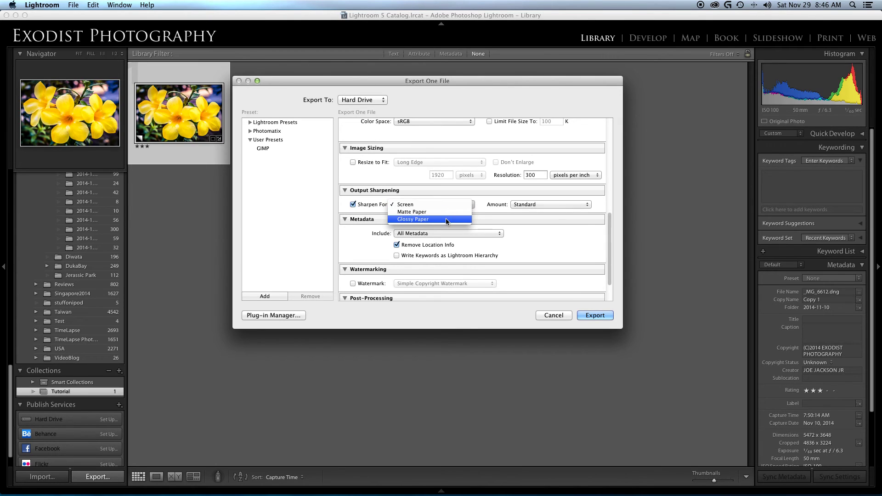
left_click(483, 204)
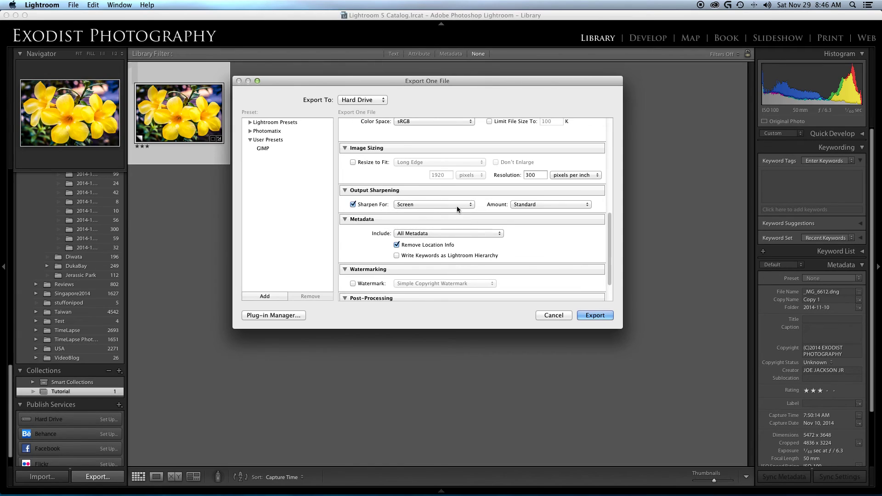
left_click(546, 205)
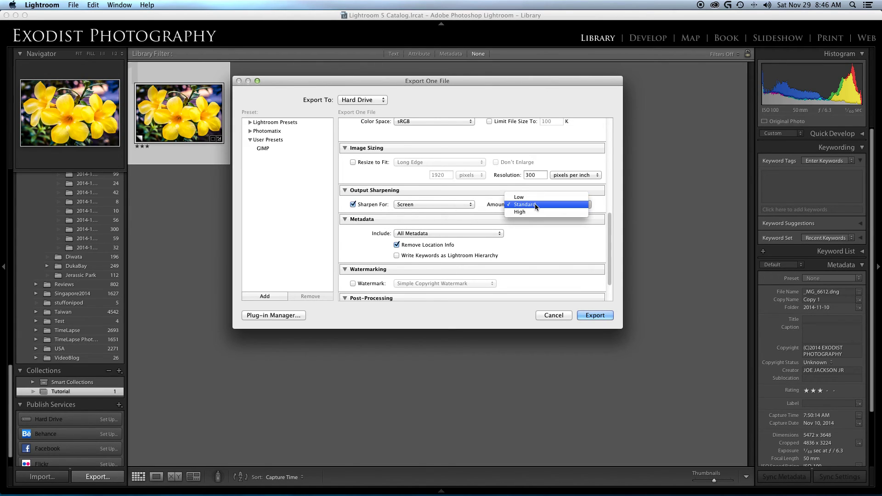
left_click(547, 206)
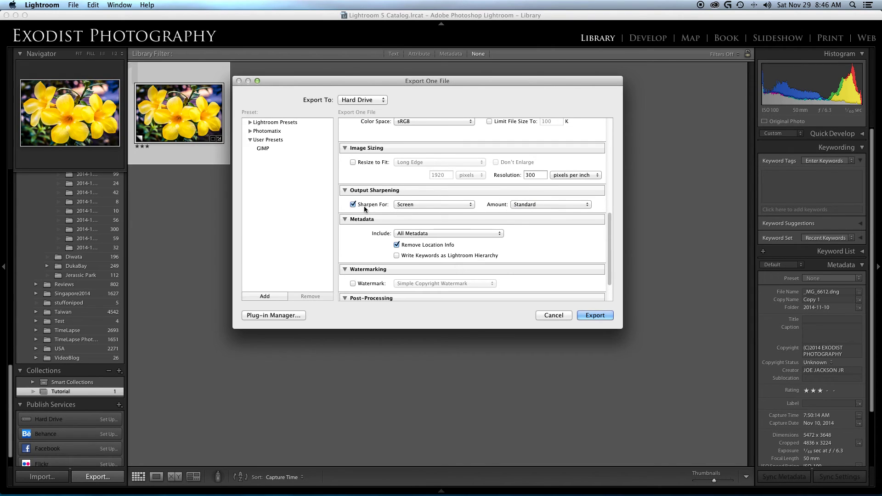
scroll(357, 207, "up", 1)
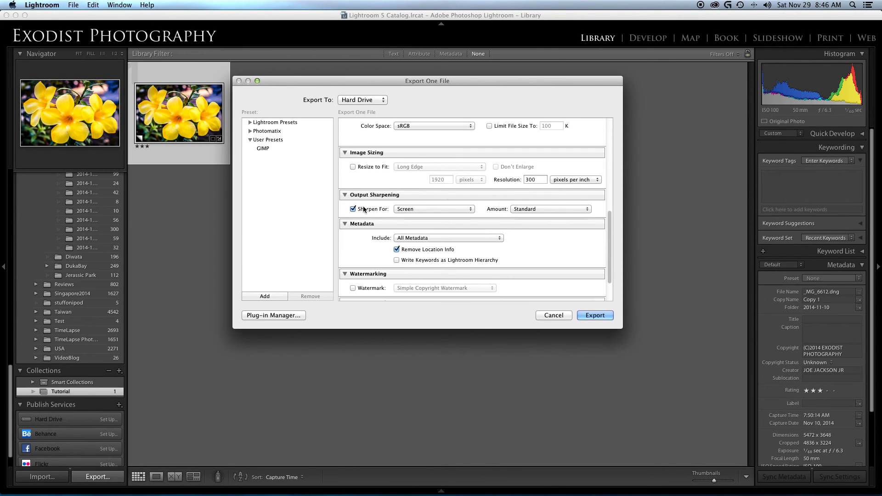
left_click(354, 209)
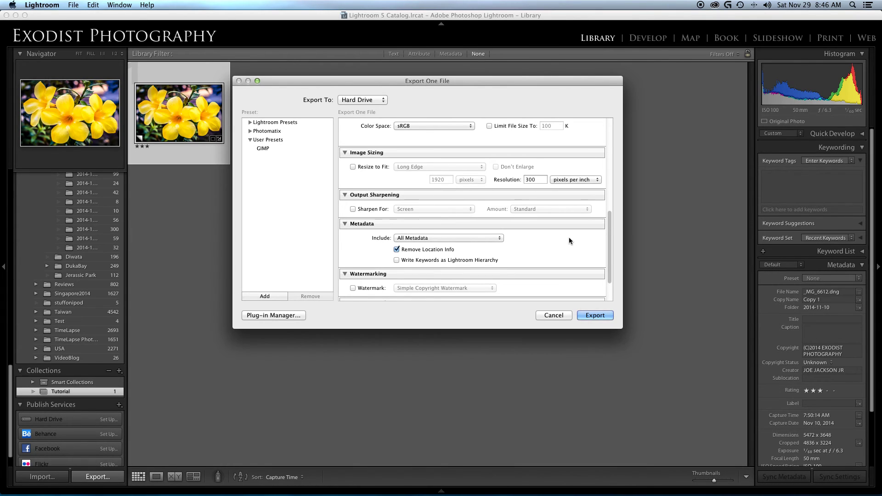
scroll(568, 237, "down", 3)
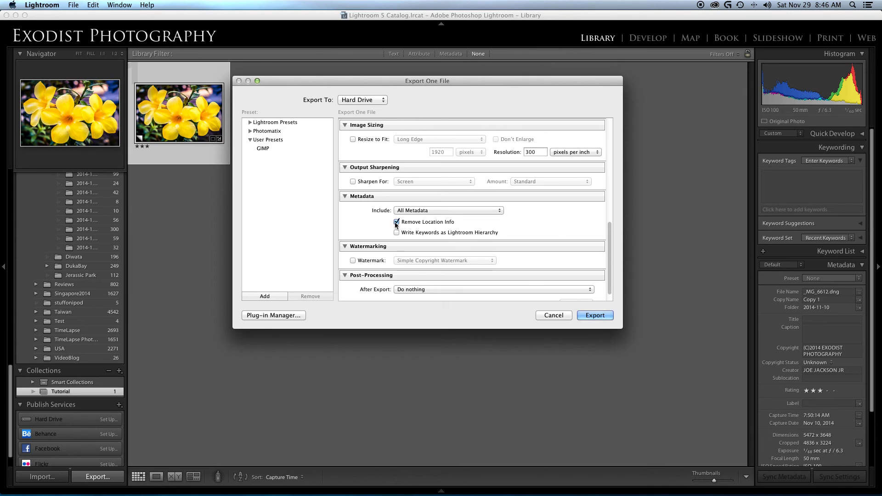
scroll(524, 220, "down", 2)
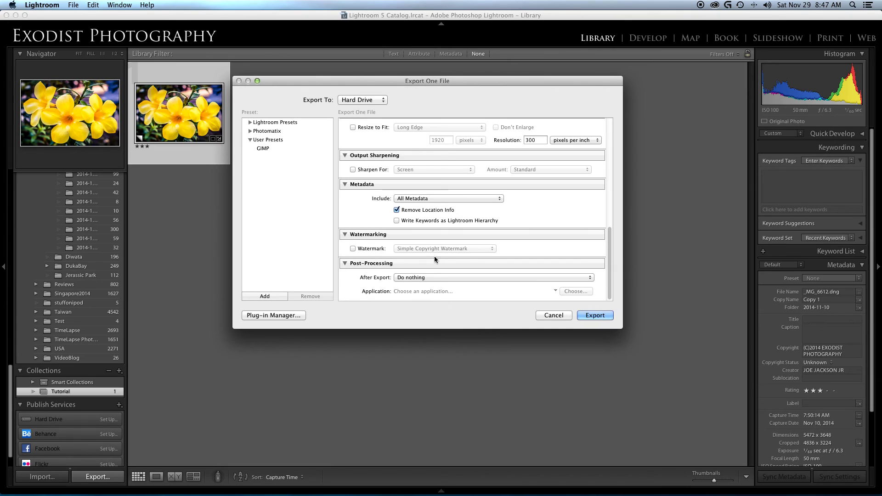
Step: Look at the Simple Copyright Watermark choices, then leave Watermark unchecked
left_click(352, 249)
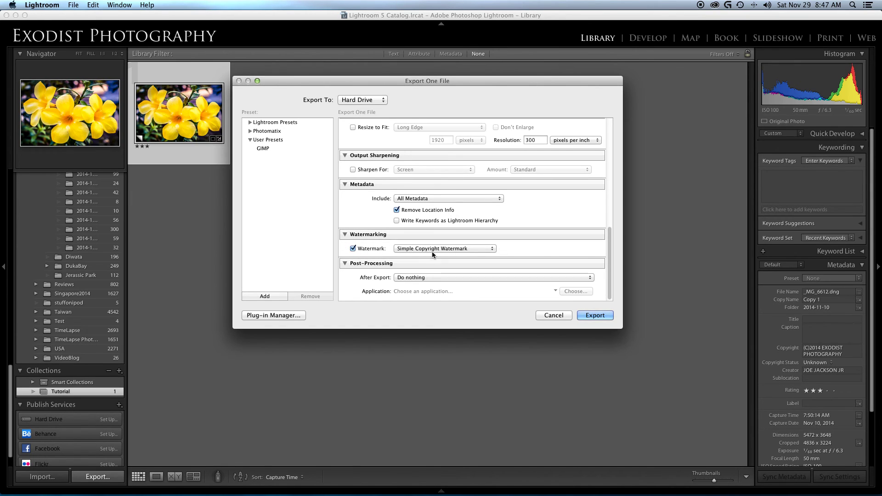
left_click(478, 250)
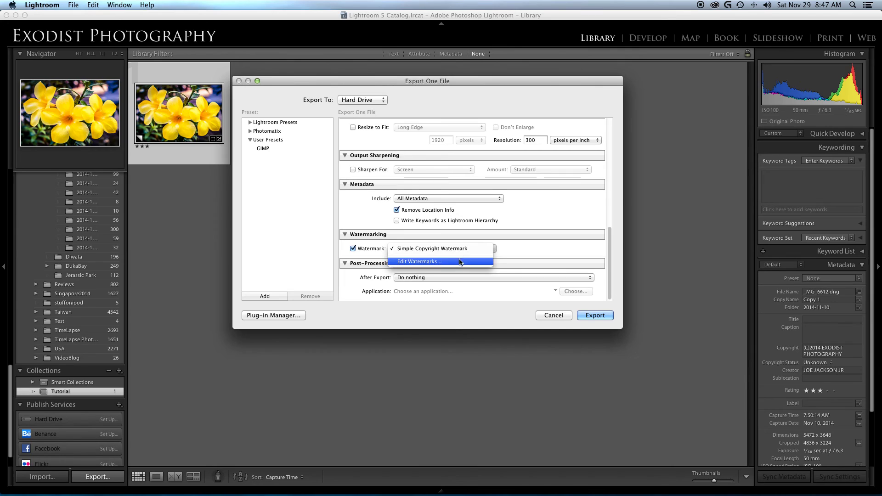
left_click(522, 249)
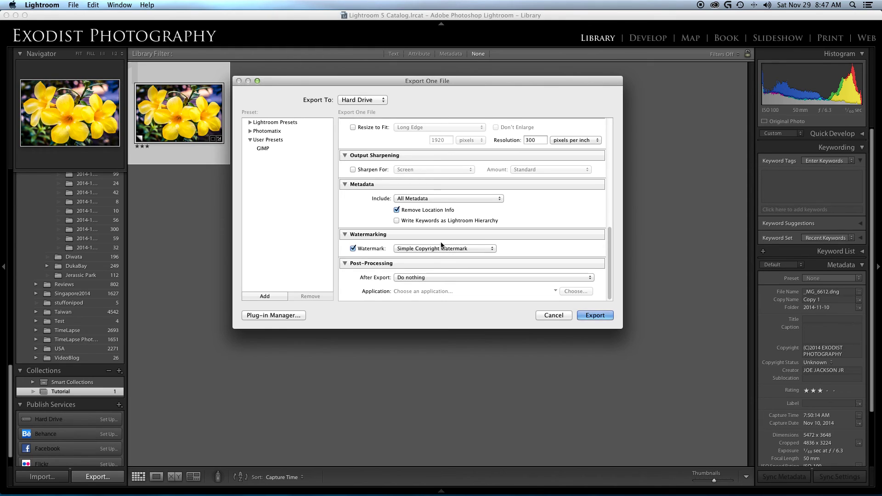
left_click(352, 248)
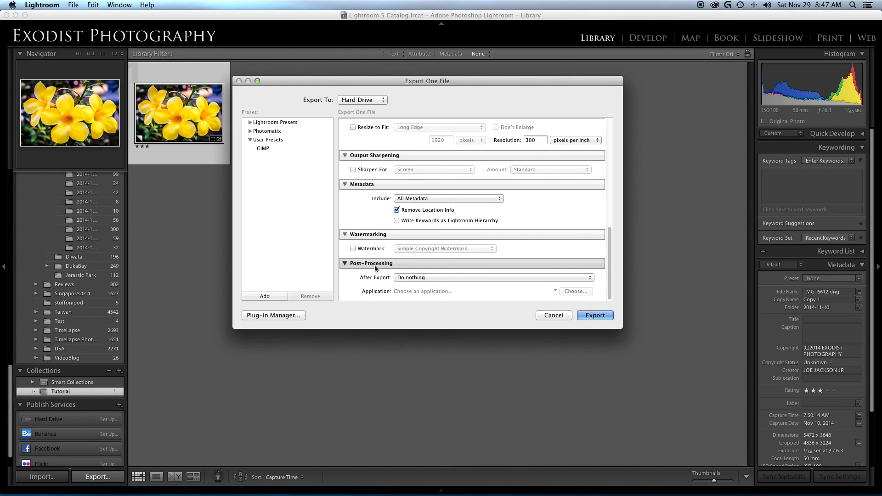
Step: Collapse the Post-Processing, Metadata and Output Sharpening sections, leaving Watermarking expanded
left_click(345, 264)
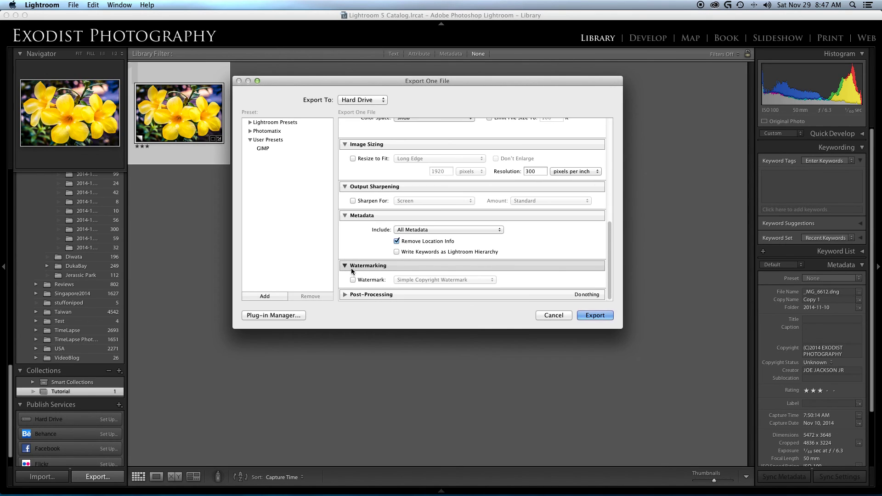
left_click(344, 266)
left_click(345, 281)
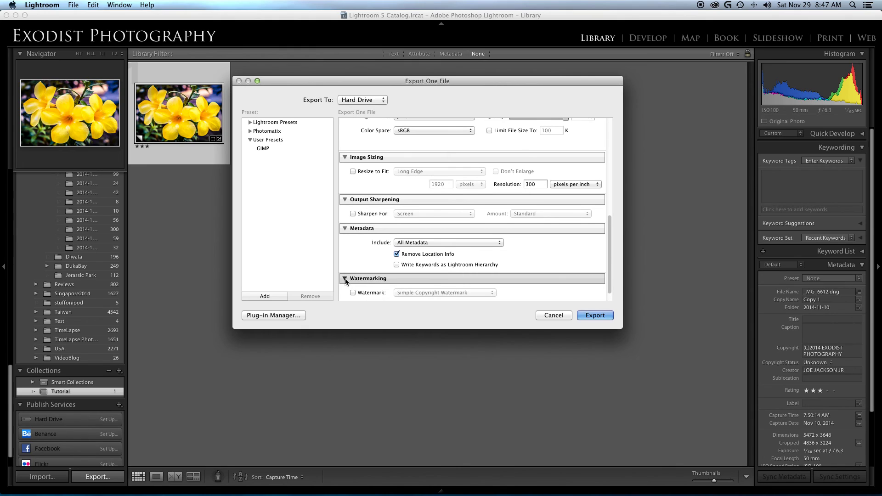
left_click(345, 229)
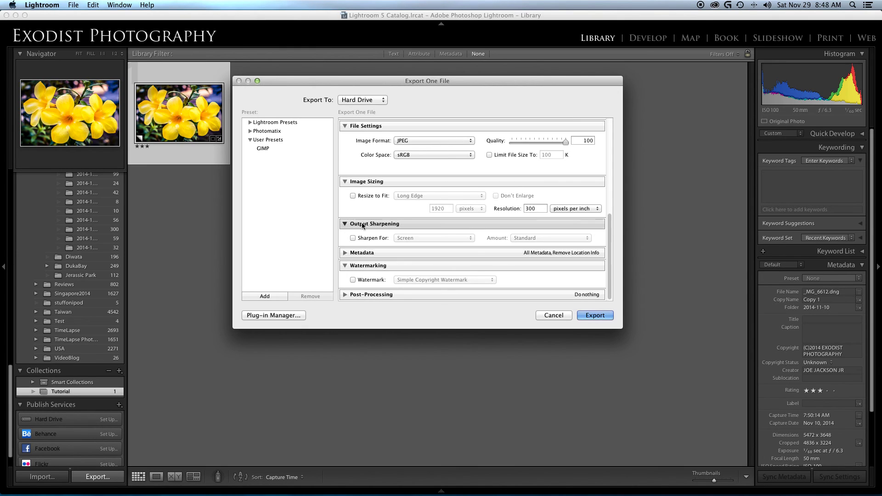
left_click(343, 225)
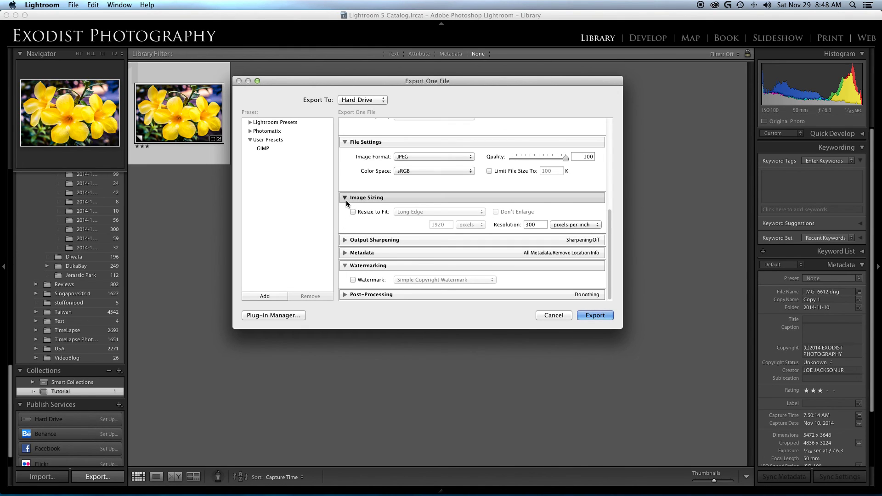
Step: Collapse the Video section and review the JPEG quality 100, sRGB, no-resize export settings
scroll(399, 209, "up", 2)
scroll(400, 209, "up", 5)
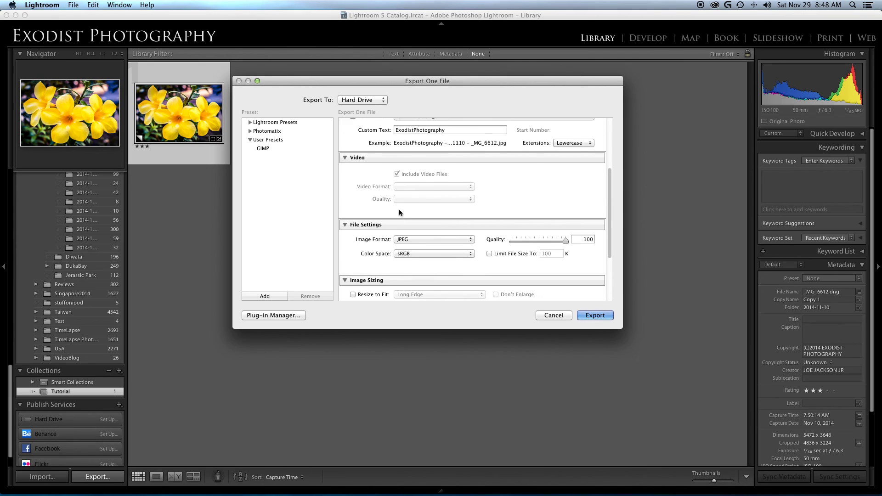
left_click(343, 182)
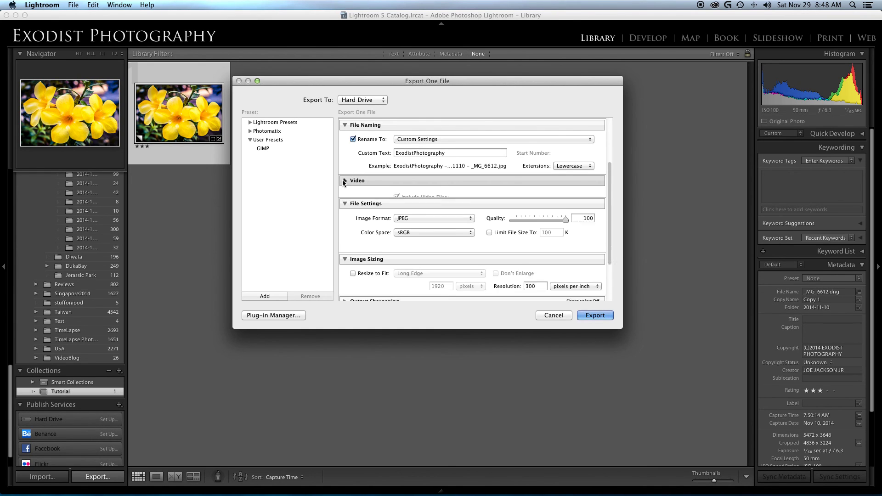
scroll(427, 215, "up", 5)
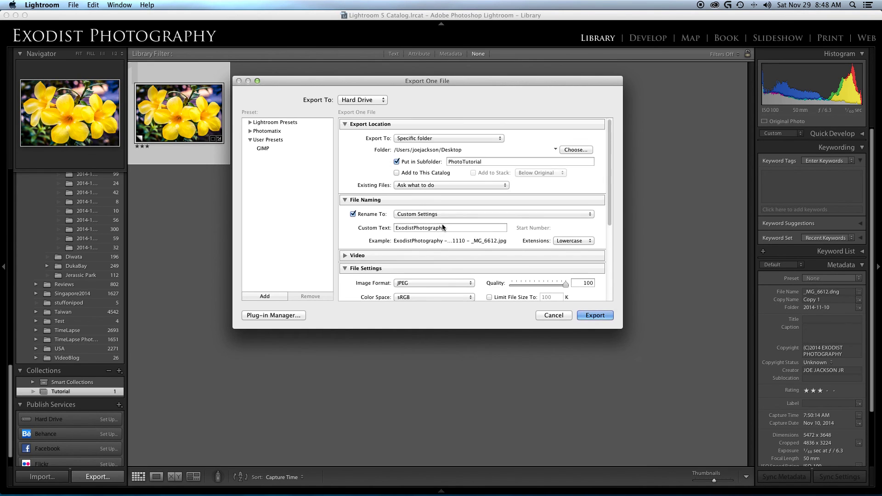
scroll(447, 228, "down", 3)
scroll(447, 227, "down", 4)
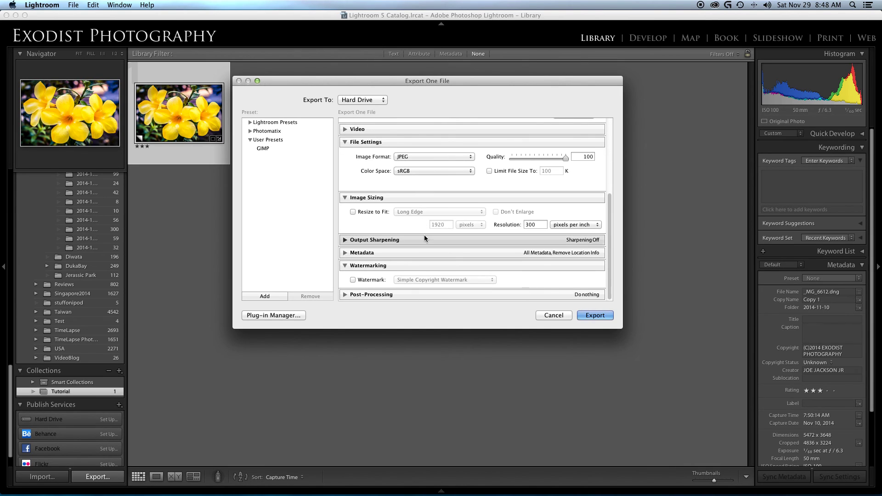
scroll(428, 241, "up", 6)
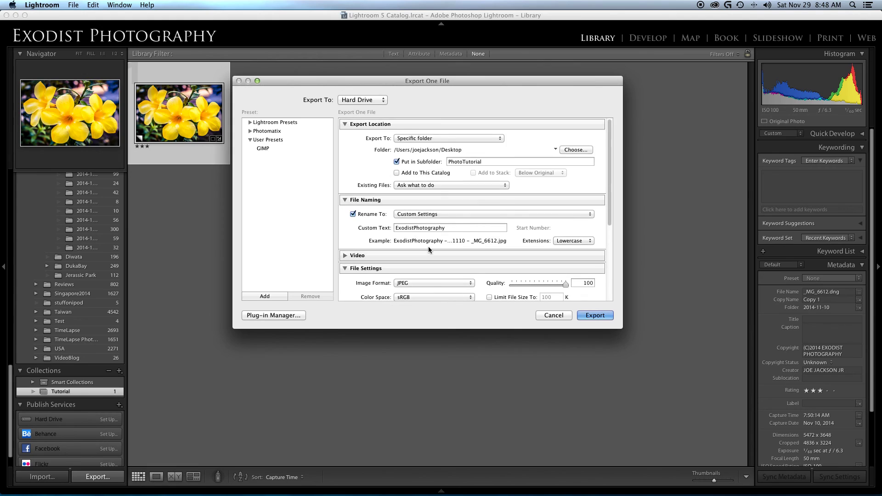
scroll(428, 246, "down", 6)
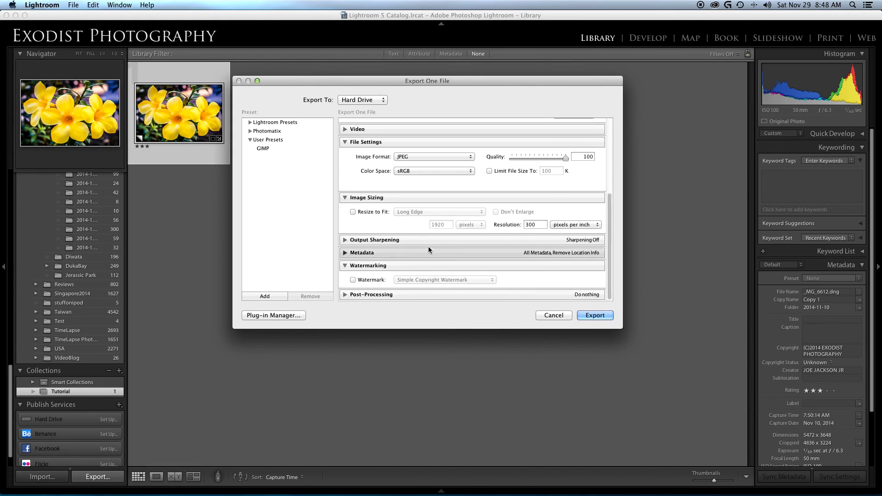
Step: Export the flower photo as ExodistPhotography - 20141110 - _MG_6612.jpg
left_click(594, 315)
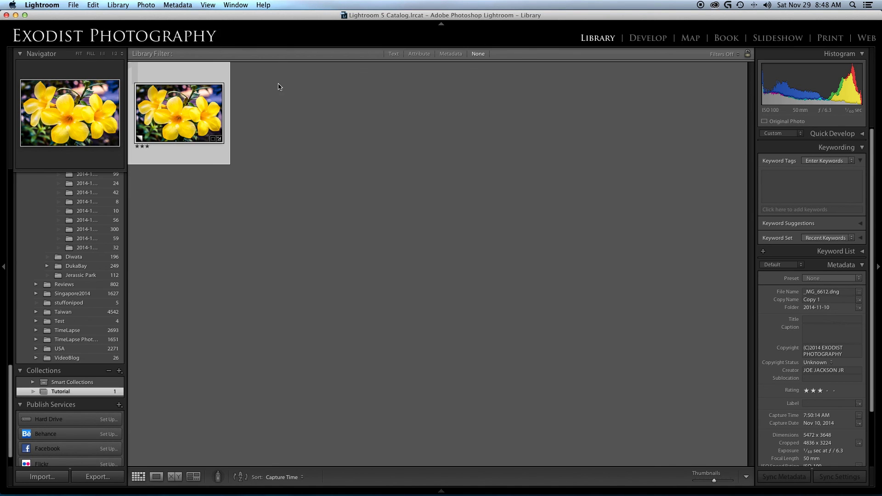
Step: Open the desktop PhotoTutorial folder and select the exported 7.2 MB flower JPG
left_click(17, 15)
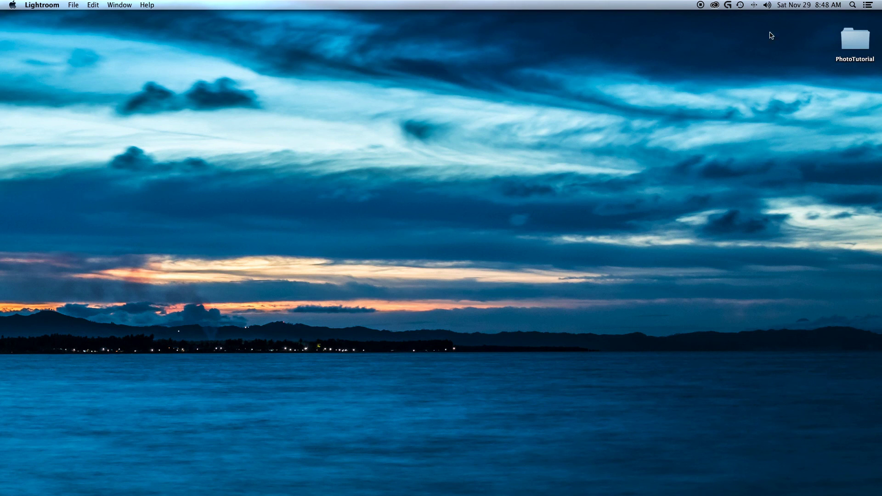
double_click(859, 34)
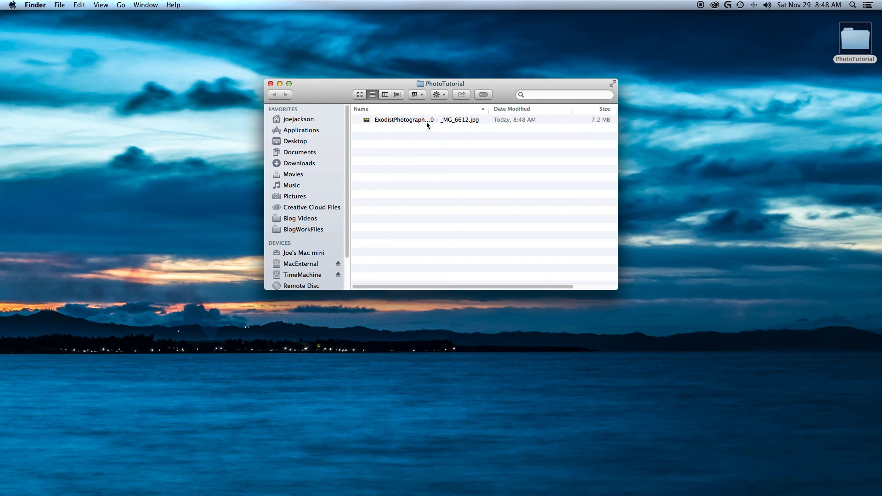
left_click(427, 122)
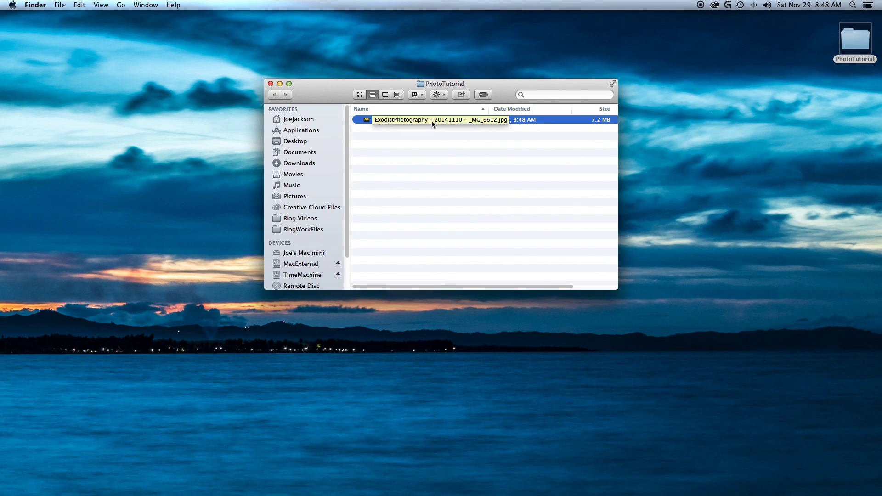
Step: View ExodistPhotography - 20141110 - _MG_6612.jpg in Preview, centred on screen
double_click(367, 119)
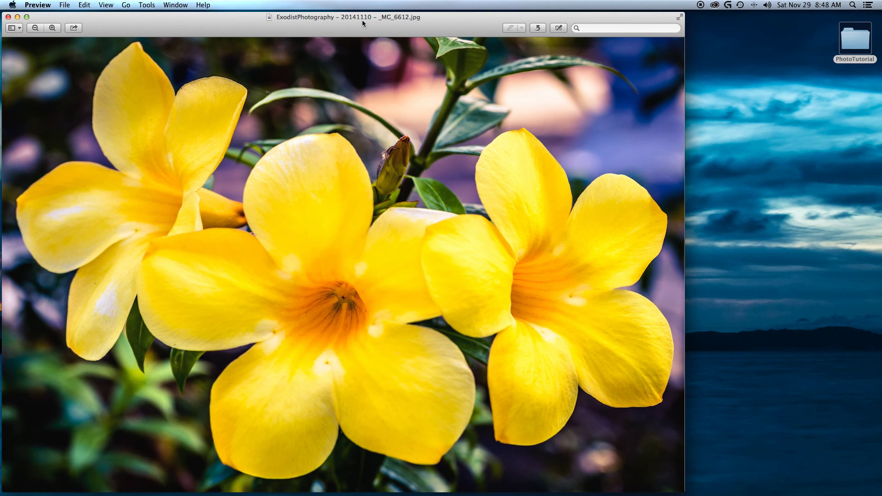
left_click_drag(362, 21, 467, 15)
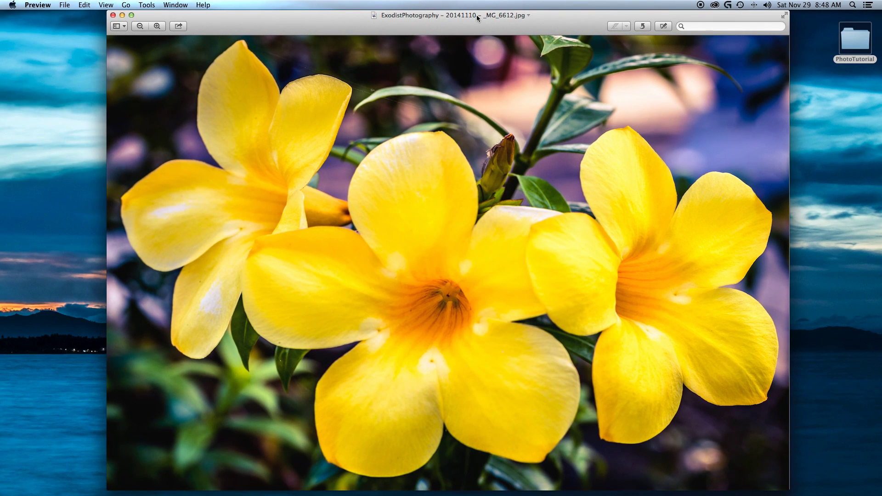